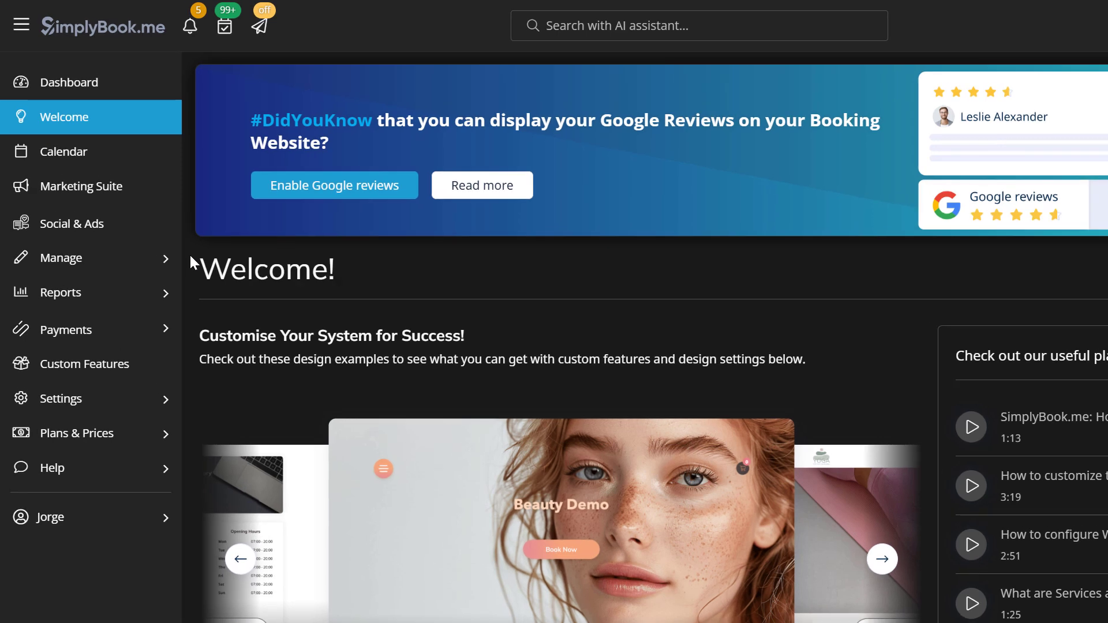
Step: Open the Ads area of Social & Ads and start creating a new campaign
{"action": "left_click", "coordinate": [165, 230]}
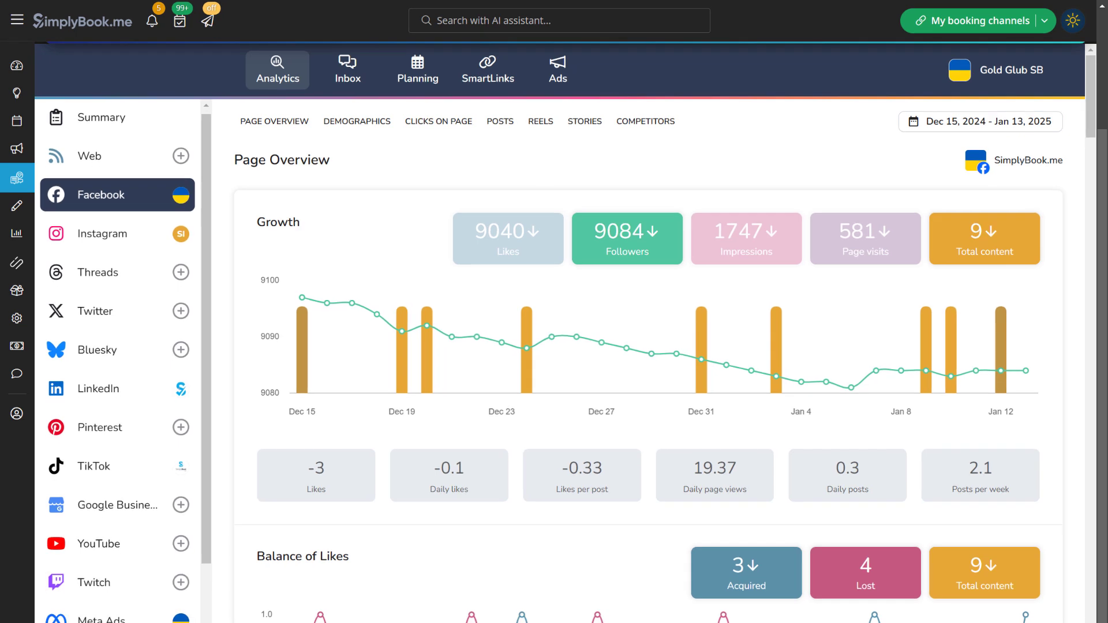
{"action": "scroll", "coordinate": [116, 534], "scroll_direction": "down", "scroll_amount": 2}
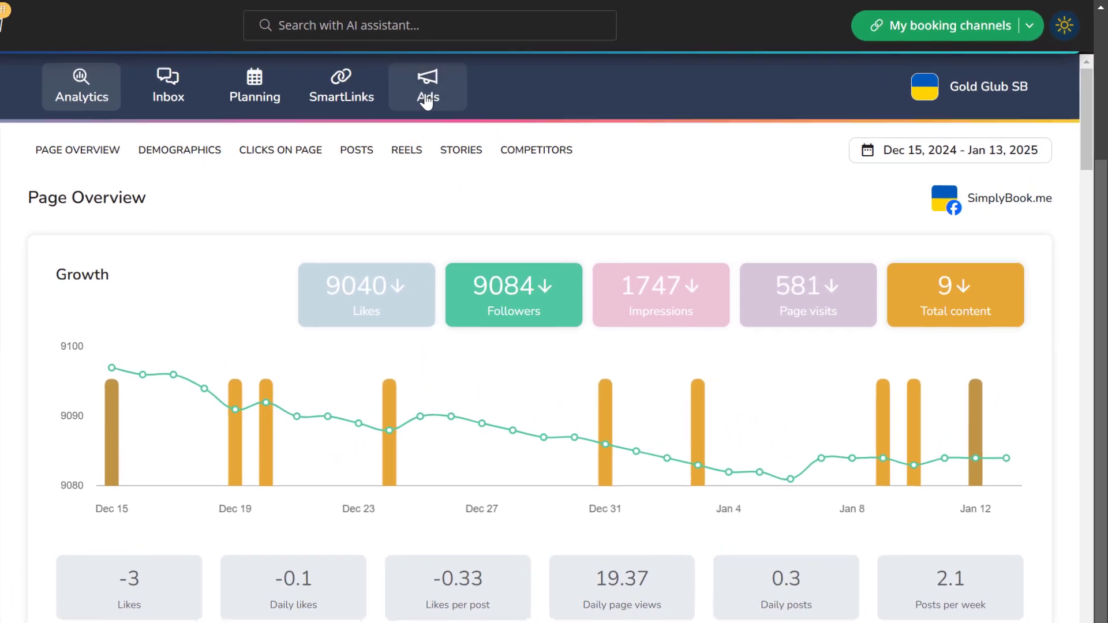
{"action": "left_click", "coordinate": [426, 99]}
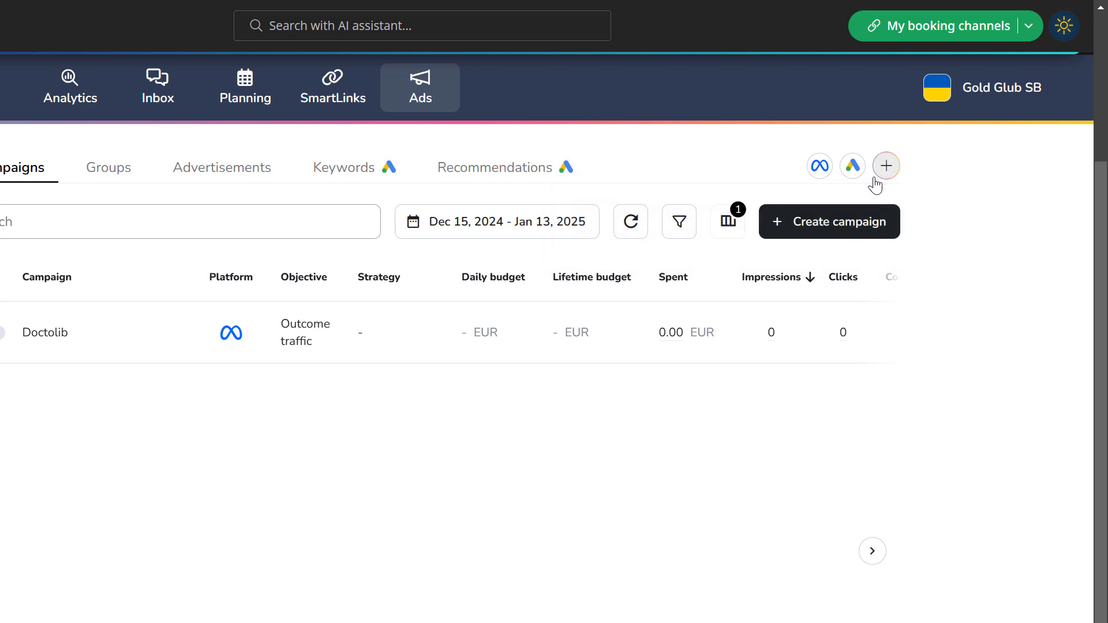
{"action": "left_click", "coordinate": [851, 232]}
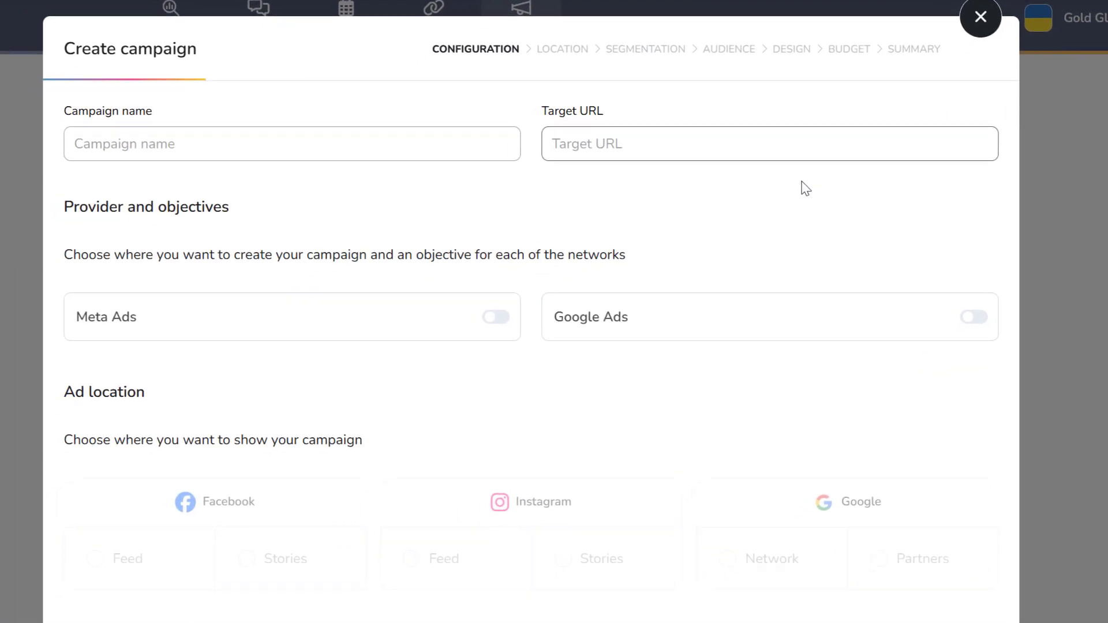
{"action": "left_click", "coordinate": [389, 230]}
{"action": "type", "text": "Test campaign"}
{"action": "key", "text": "Tab"}
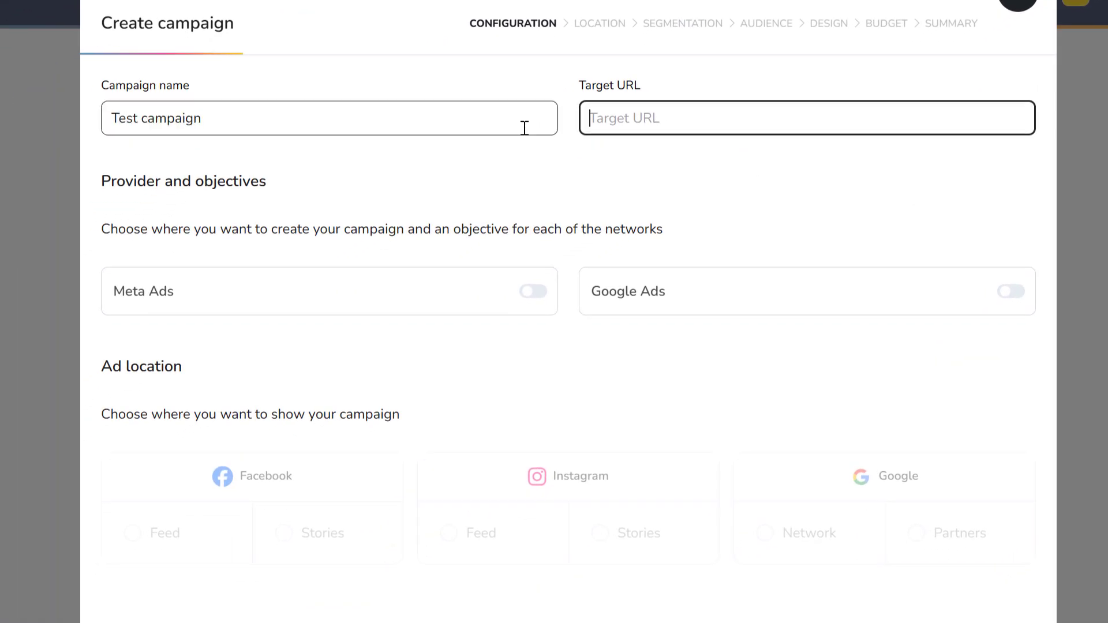
{"action": "type", "text": "https://simplybook.me/"}
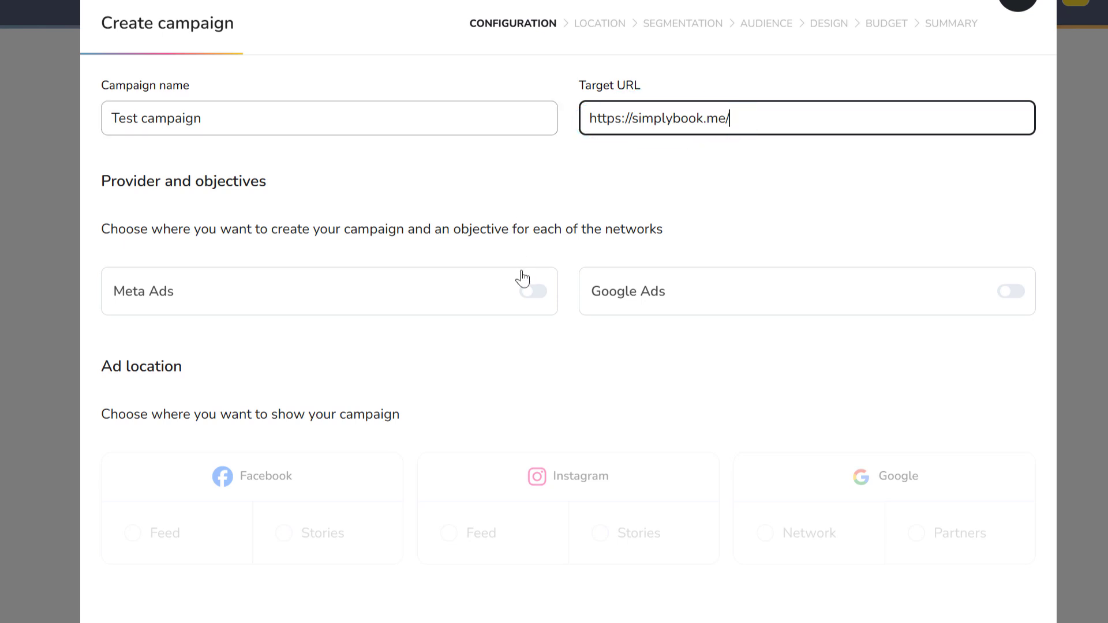
Step: Enable Meta Ads with the Traffic objective and Google Ads with the Display objective
{"action": "left_click", "coordinate": [531, 292]}
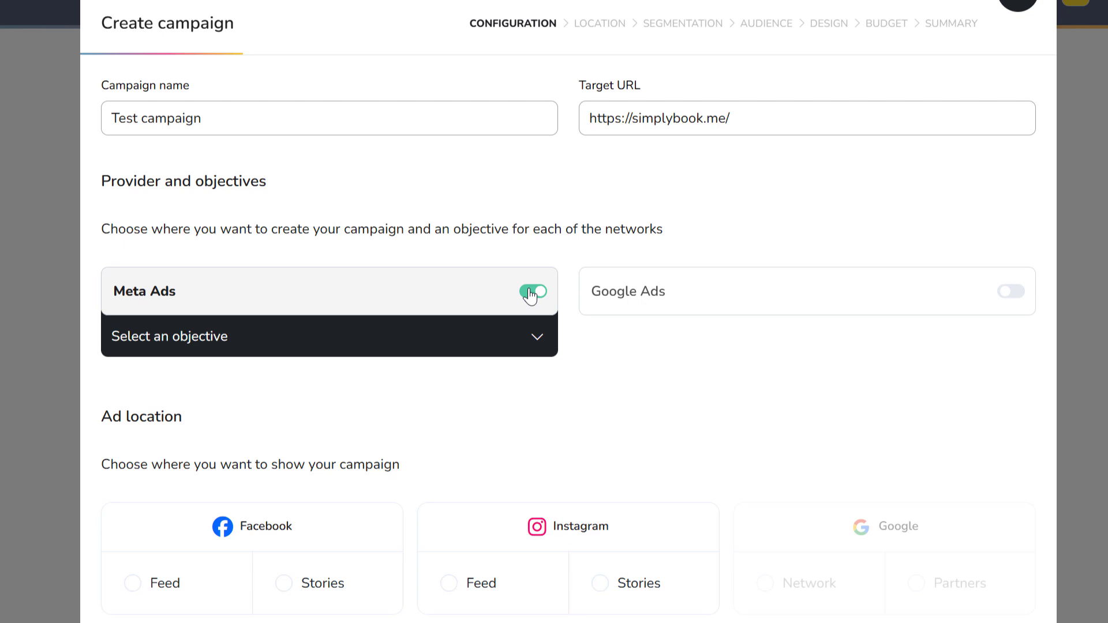
{"action": "left_click", "coordinate": [527, 335]}
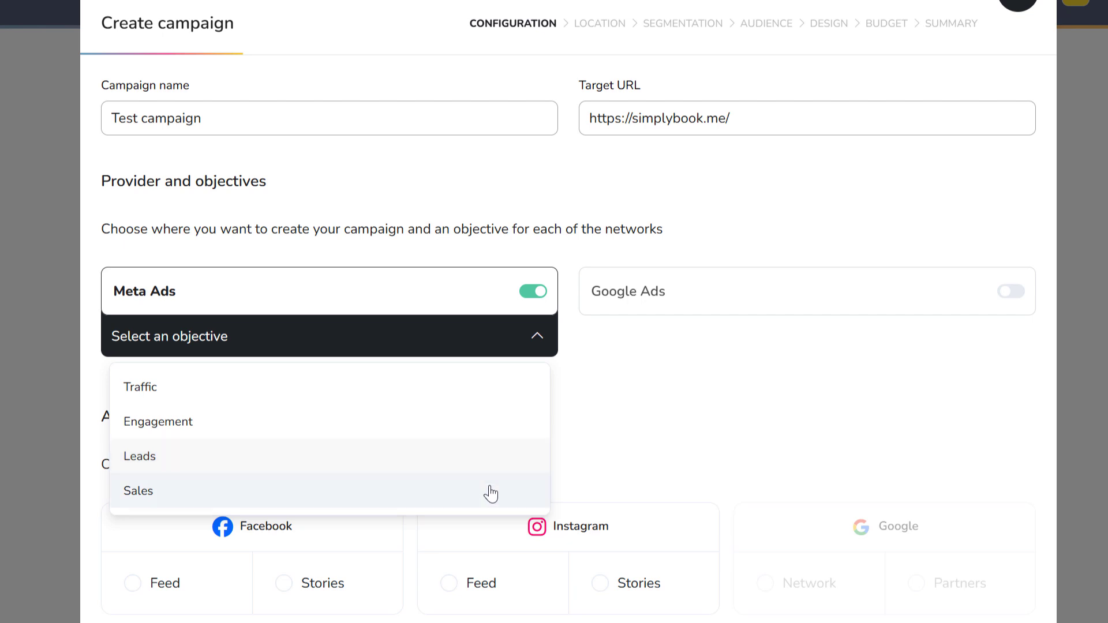
{"action": "left_click", "coordinate": [497, 388]}
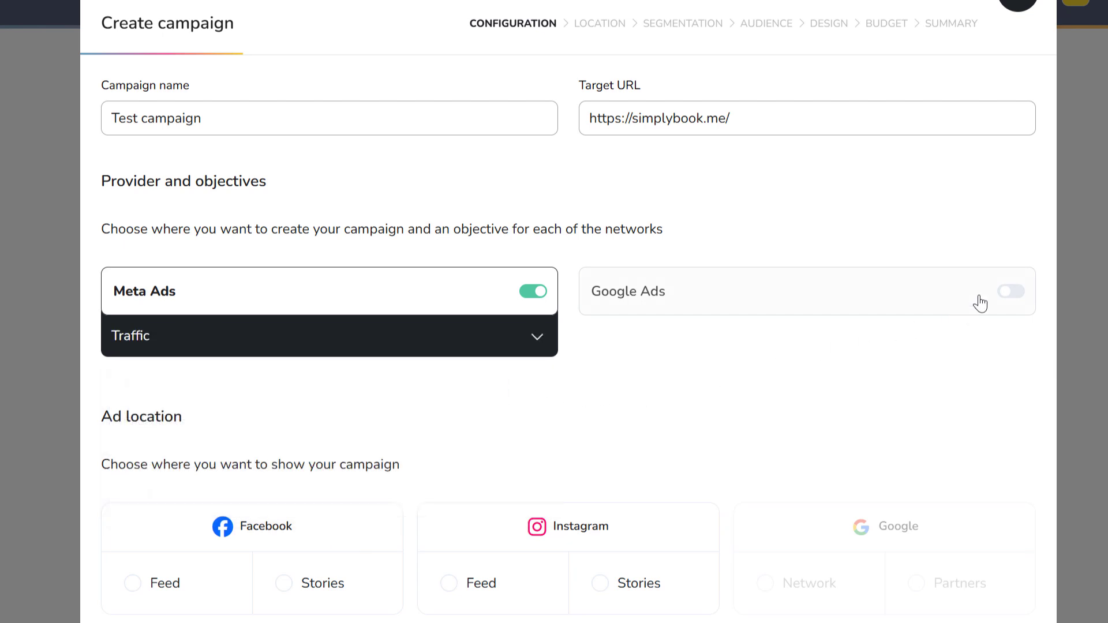
{"action": "left_click", "coordinate": [1007, 293]}
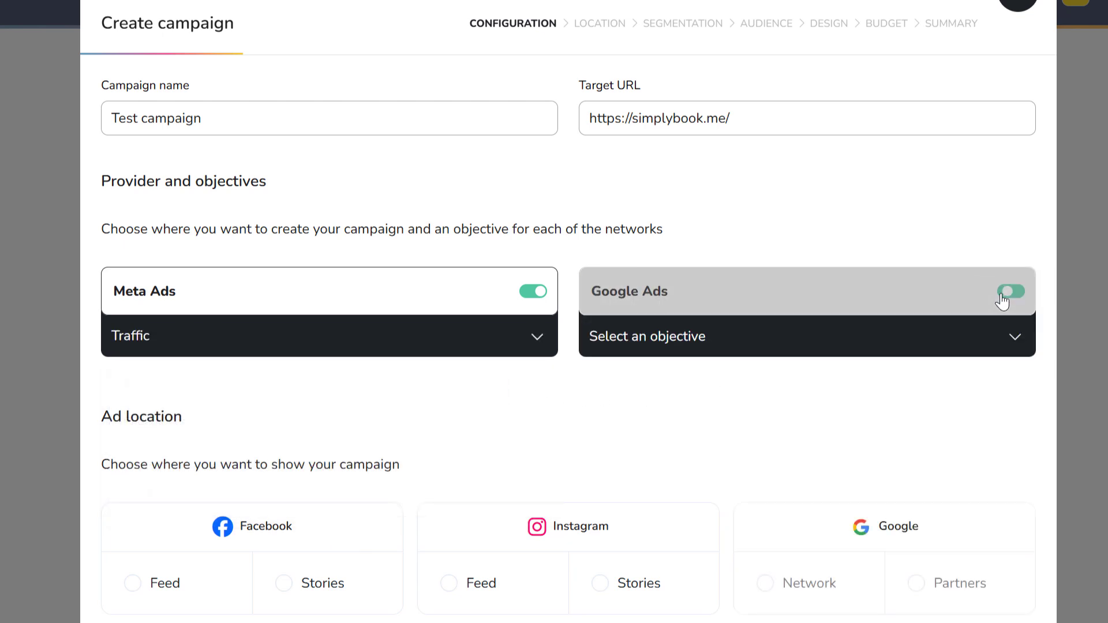
{"action": "left_click", "coordinate": [977, 348]}
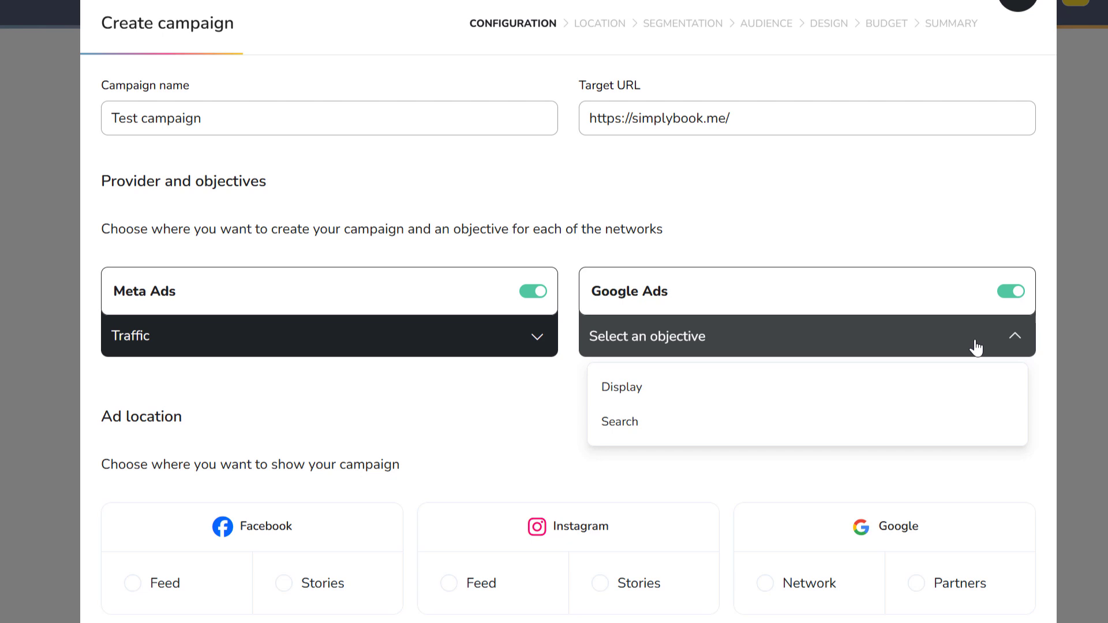
{"action": "left_click", "coordinate": [927, 399]}
Step: Choose Facebook Feed and Instagram Stories as ad locations and continue to the location settings
{"action": "scroll", "coordinate": [359, 502], "scroll_direction": "down", "scroll_amount": 2}
{"action": "scroll", "coordinate": [359, 502], "scroll_direction": "down", "scroll_amount": 2}
{"action": "left_click", "coordinate": [155, 385]}
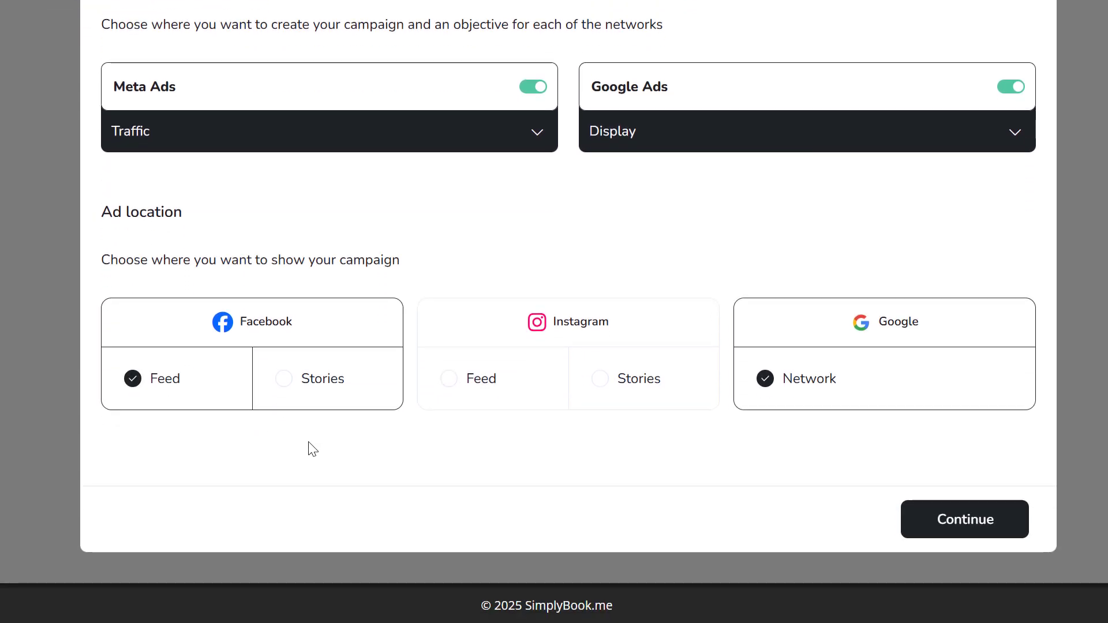
{"action": "left_click", "coordinate": [605, 386]}
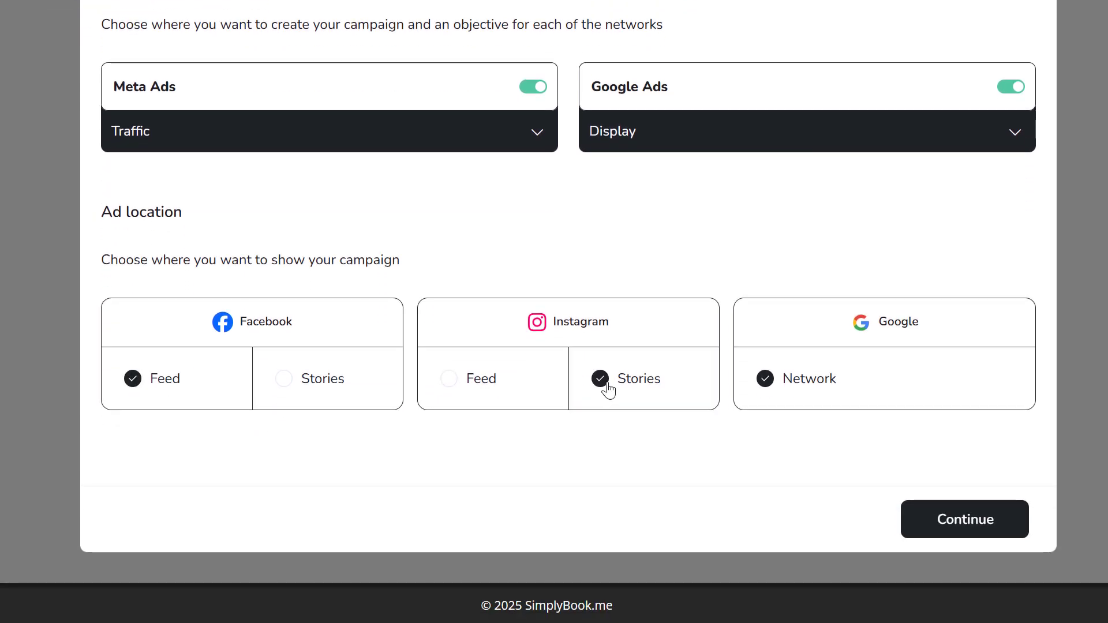
{"action": "left_click", "coordinate": [932, 519]}
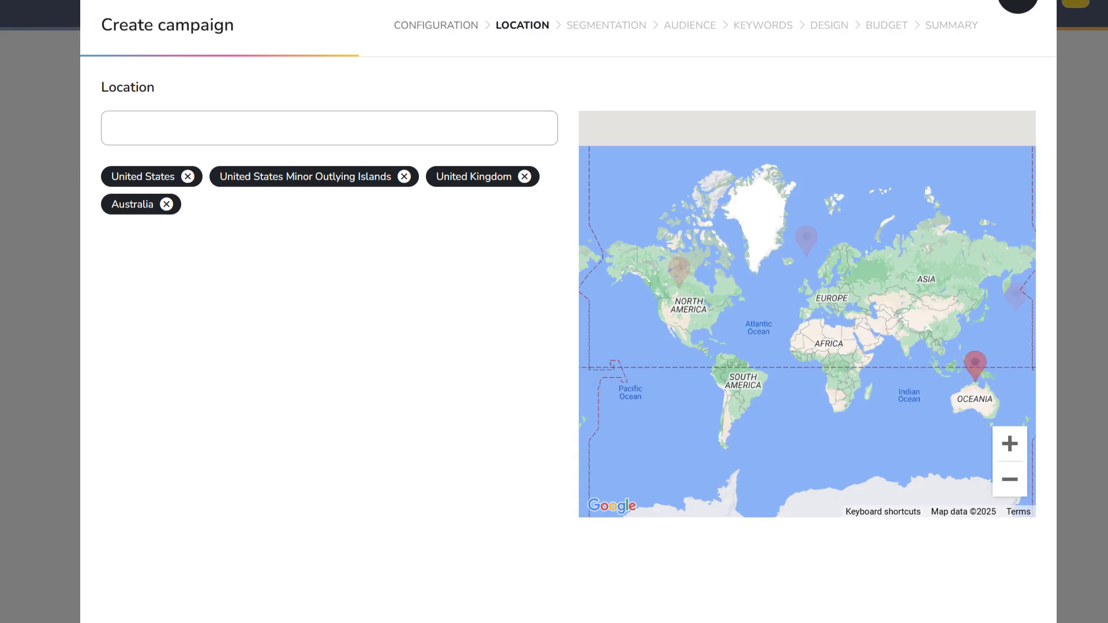
Step: Add Canada to the campaign's target locations
{"action": "left_click", "coordinate": [428, 141]}
{"action": "type", "text": "cana"}
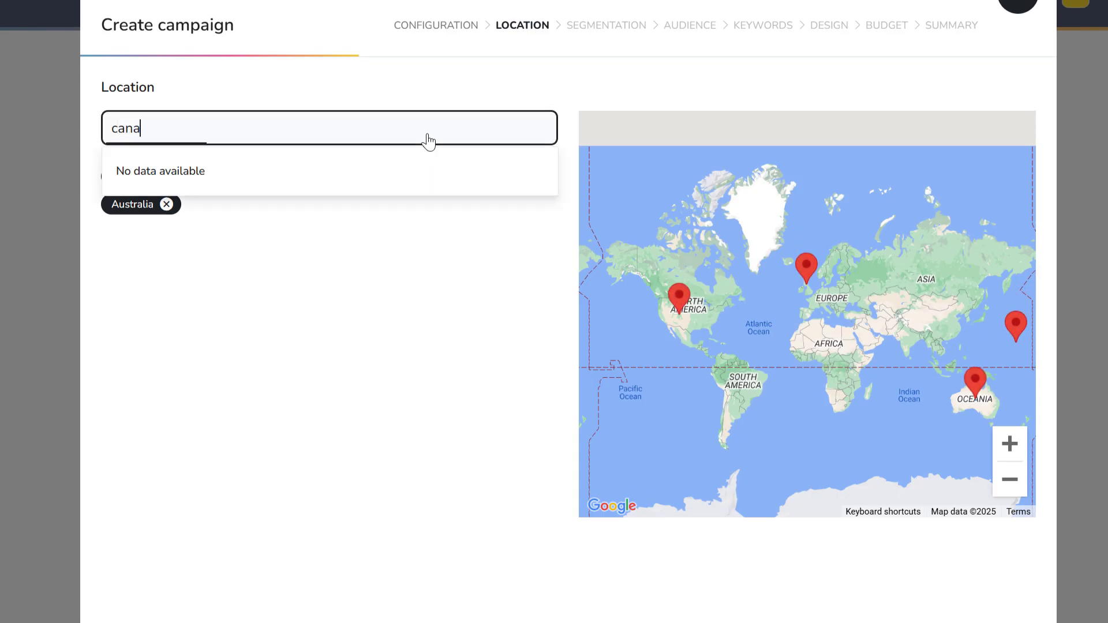
{"action": "type", "text": "da"}
{"action": "left_click", "coordinate": [214, 184]}
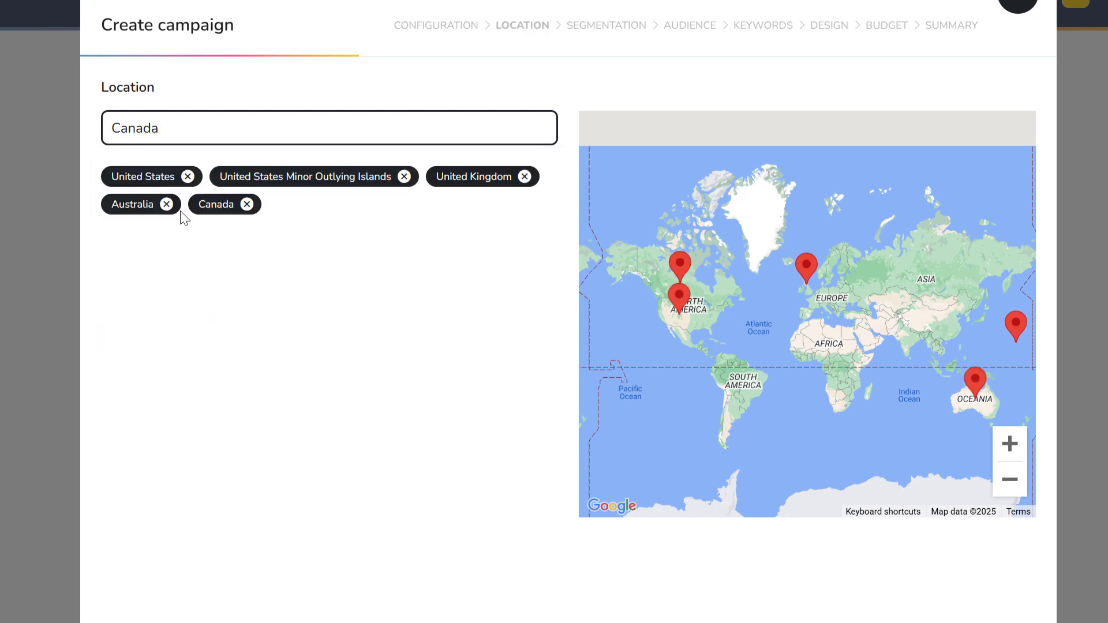
Step: Remove Australia, United Kingdom and United States Minor Outlying Islands from the target locations, and continue to segmentation
{"action": "left_click", "coordinate": [166, 205]}
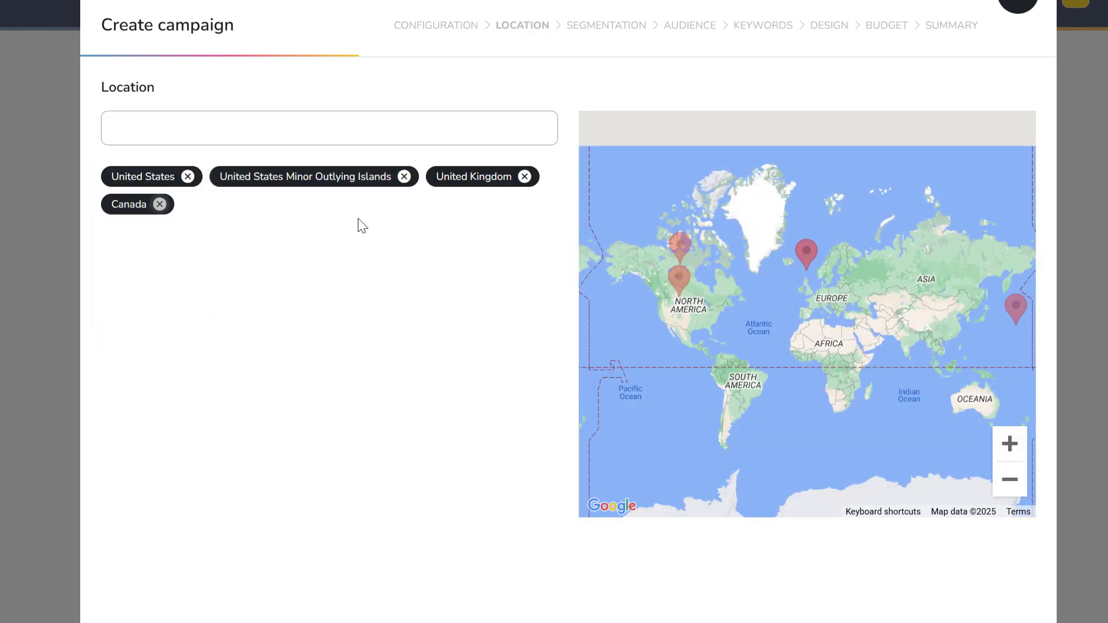
{"action": "left_click", "coordinate": [524, 177]}
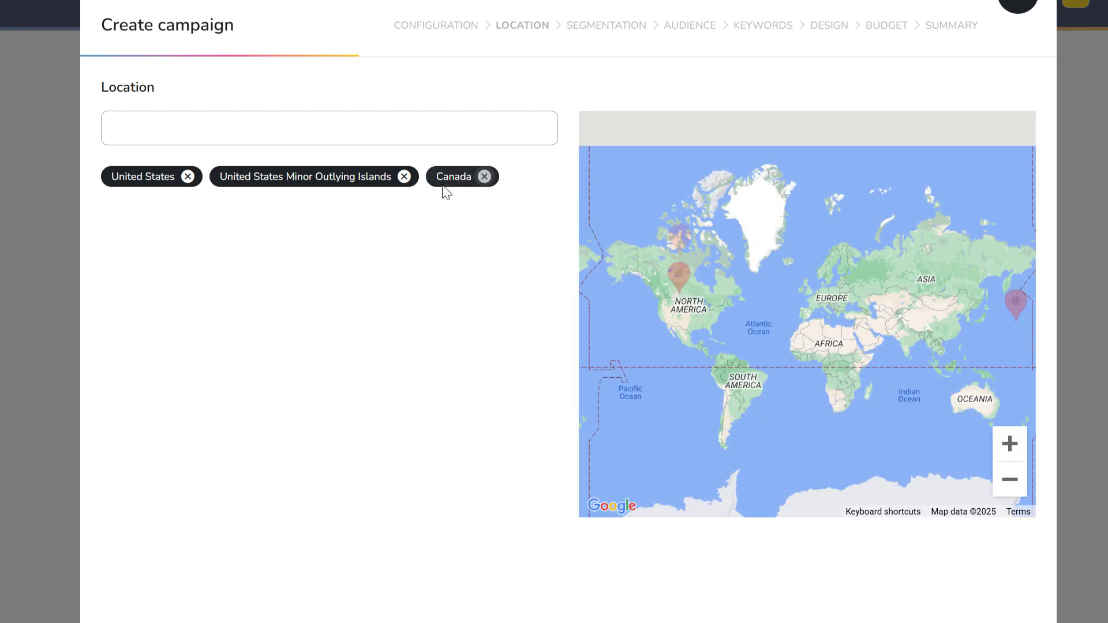
{"action": "left_click", "coordinate": [404, 177]}
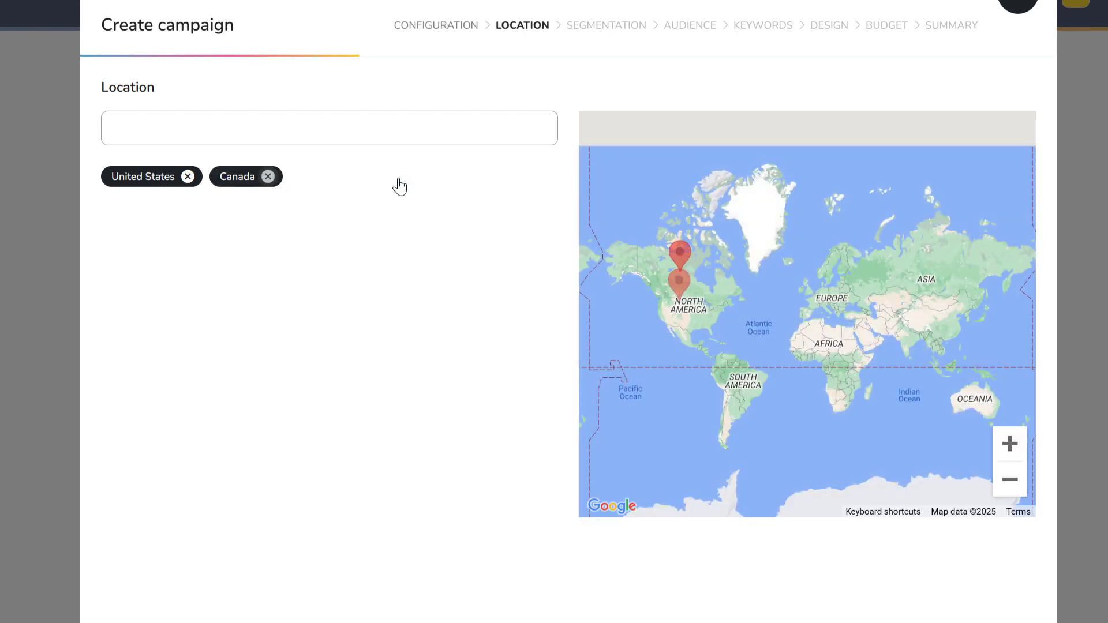
{"action": "scroll", "coordinate": [865, 549], "scroll_direction": "down", "scroll_amount": 3}
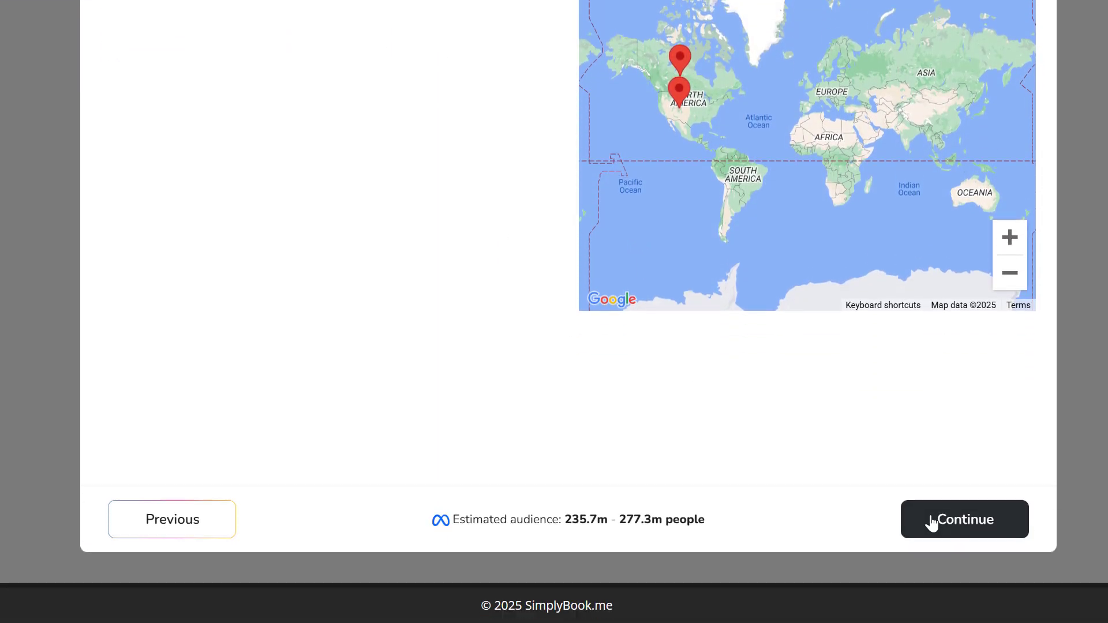
{"action": "left_click", "coordinate": [932, 521]}
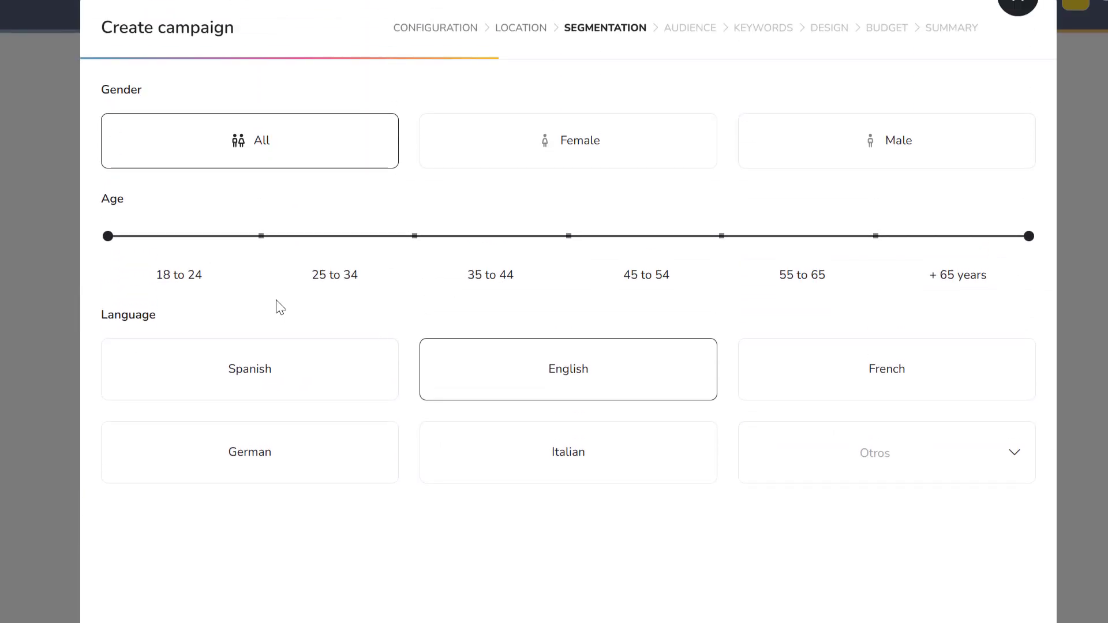
Step: Limit the target age range to 25 through 65 and continue to the audience settings
{"action": "left_click_drag", "start_coordinate": [107, 236], "coordinate": [261, 236]}
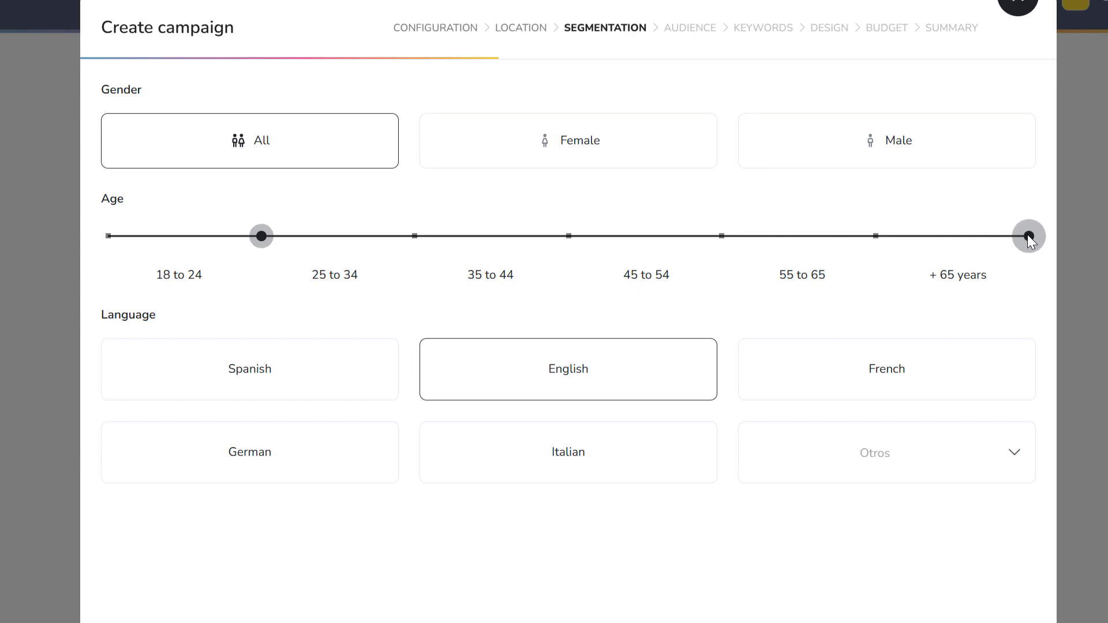
{"action": "left_click_drag", "start_coordinate": [1029, 236], "coordinate": [889, 239]}
{"action": "scroll", "coordinate": [915, 388], "scroll_direction": "down", "scroll_amount": 3}
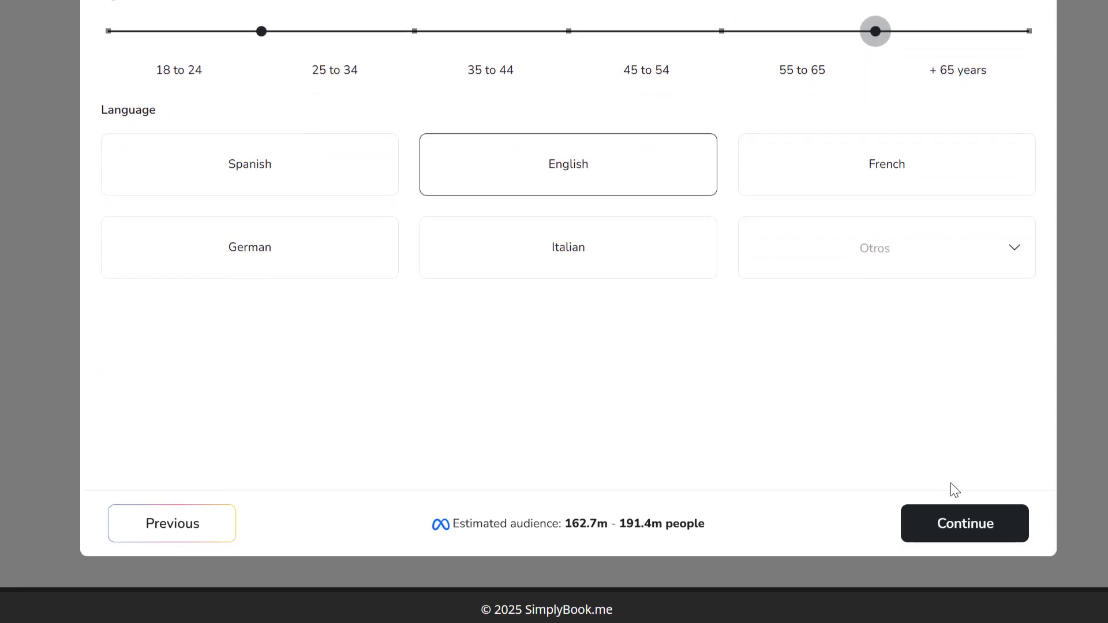
{"action": "left_click", "coordinate": [952, 518]}
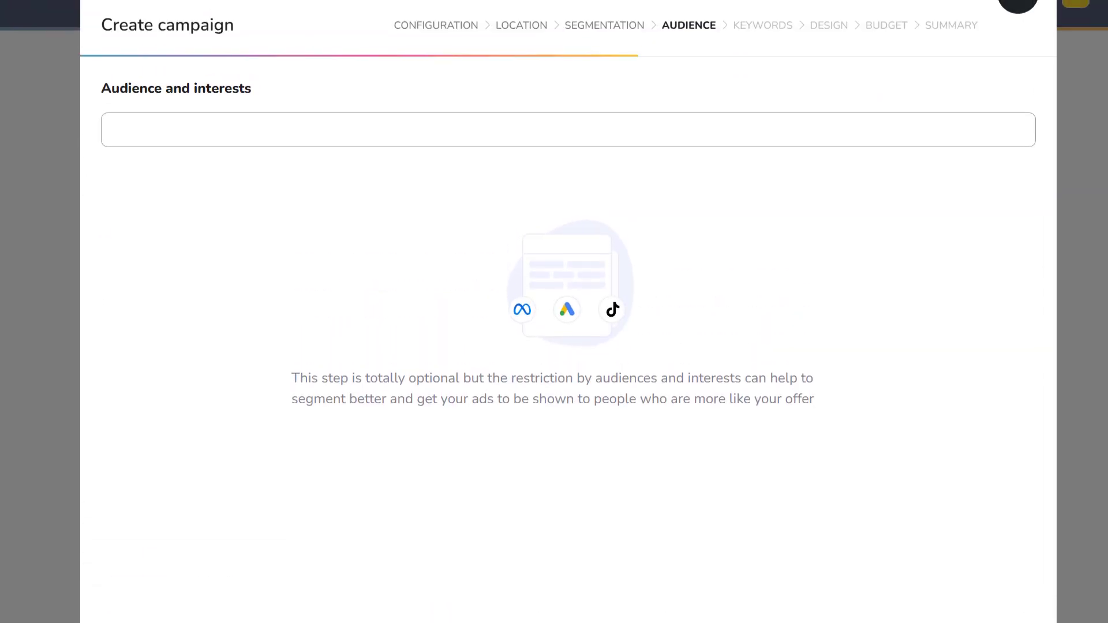
Step: Add the Meta interests Beauty and Beauty salons to the campaign's audience
{"action": "left_click", "coordinate": [400, 133]}
{"action": "type", "text": "bea"}
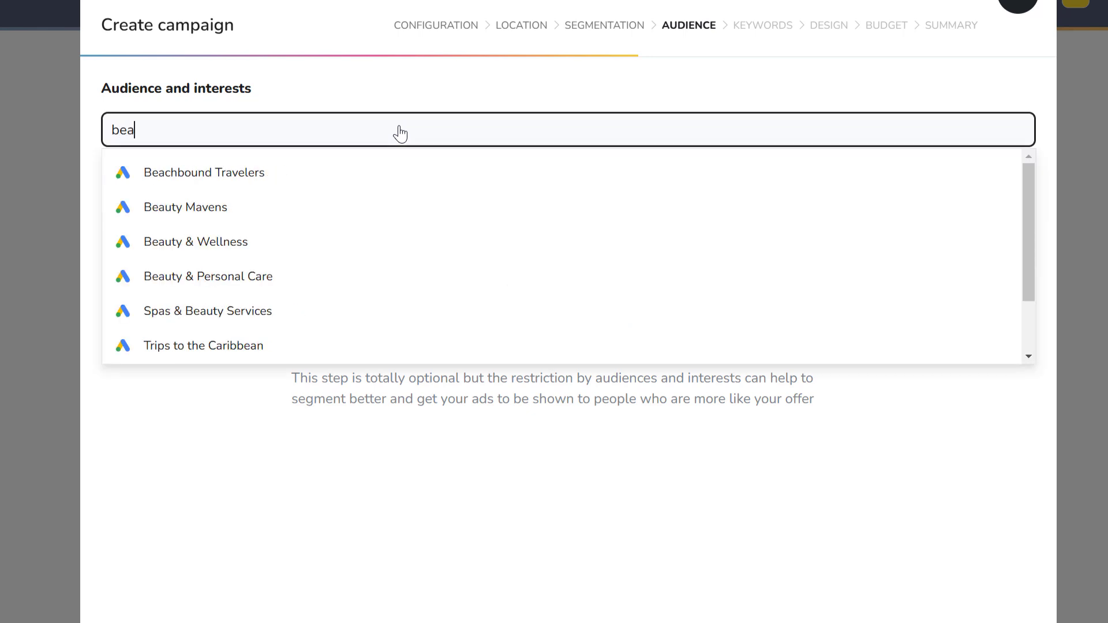
{"action": "type", "text": "uty"}
{"action": "left_click", "coordinate": [365, 171]}
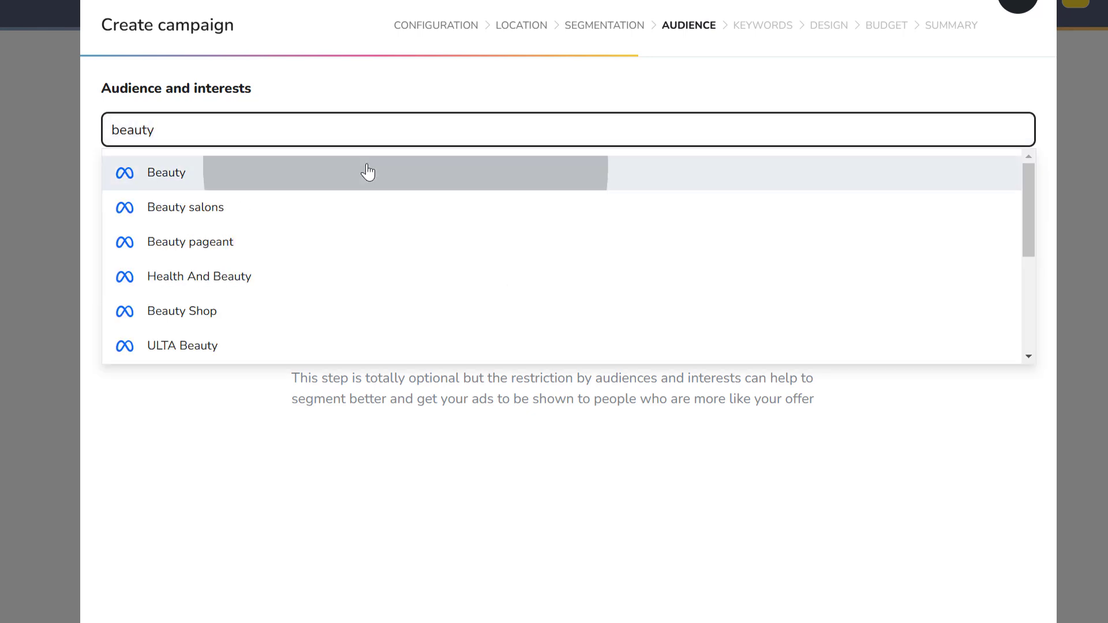
{"action": "type", "text": "beauty"}
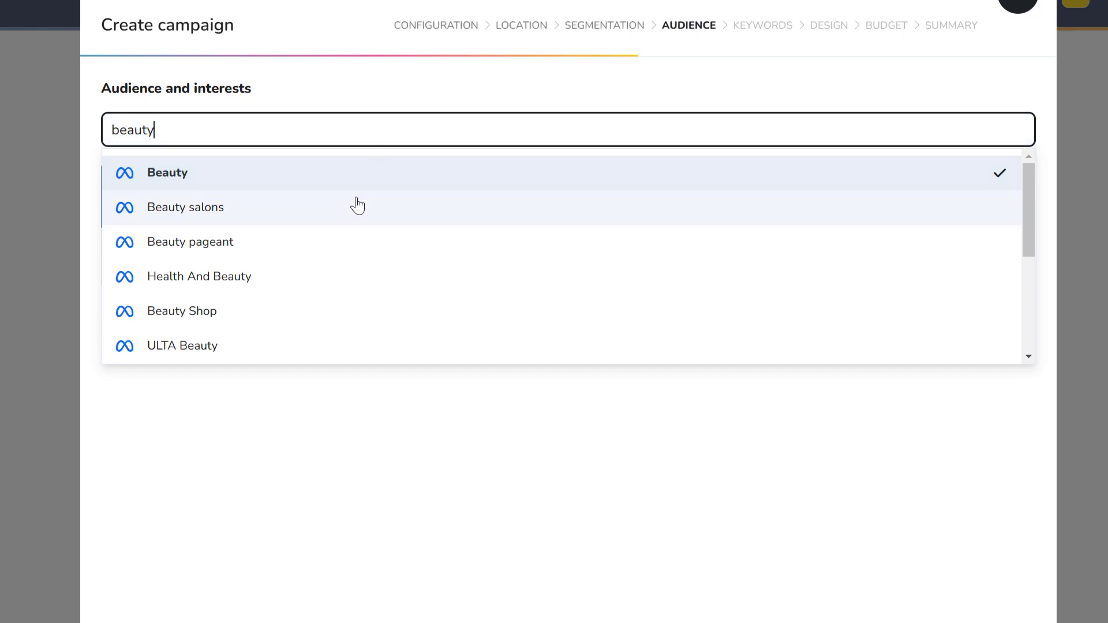
{"action": "left_click", "coordinate": [356, 207]}
Step: Add the Google interest Spas & Beauty Services, and proceed to the ad design with the suggested keywords kept
{"action": "type", "text": "spa"}
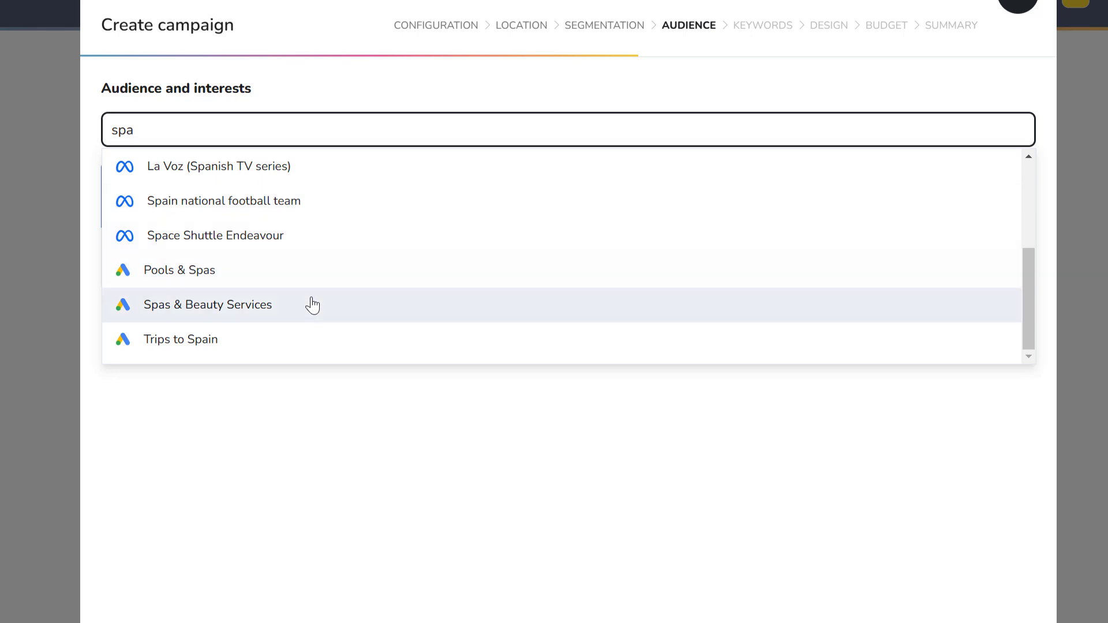
{"action": "left_click", "coordinate": [312, 305]}
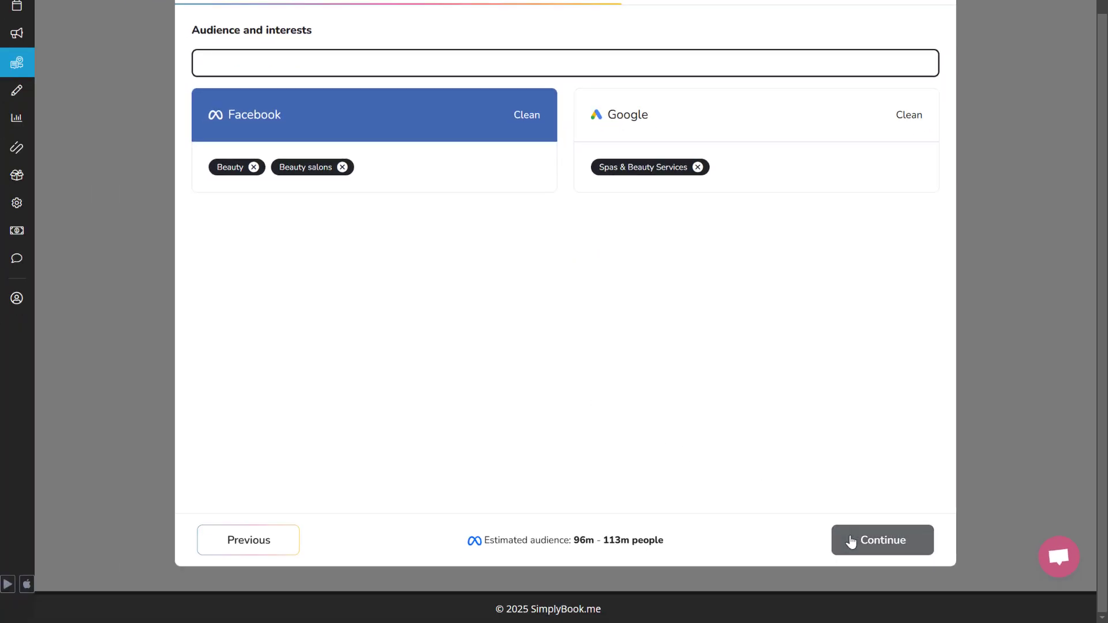
{"action": "left_click", "coordinate": [850, 541]}
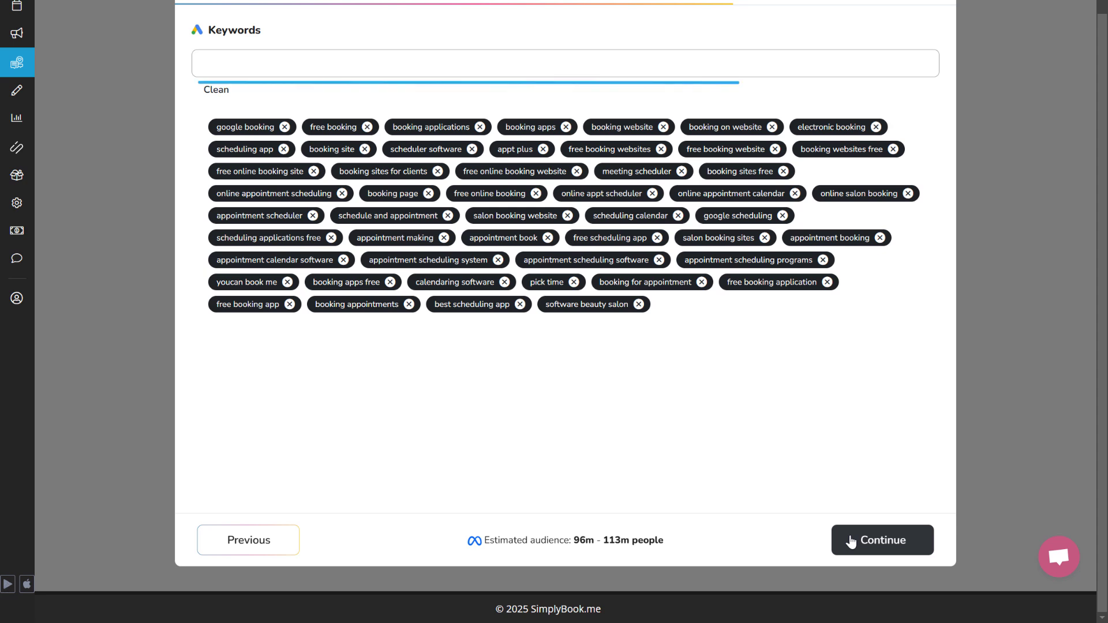
{"action": "left_click", "coordinate": [851, 541]}
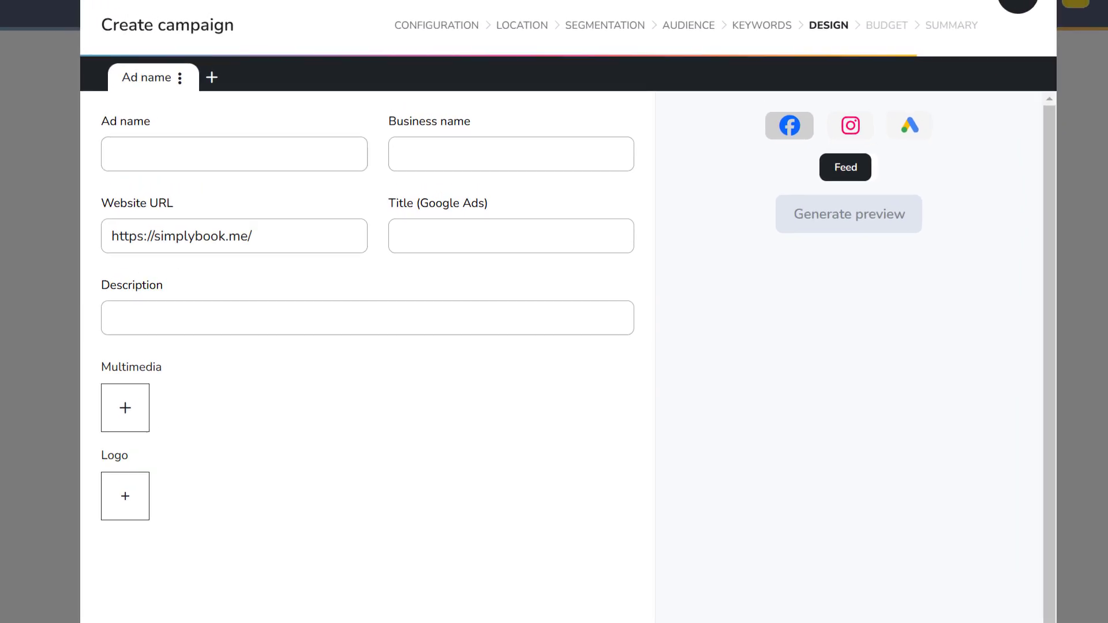
Step: Set the ad name to "Check out our new location!" and the business name to "SimplyBook.me"
{"action": "left_click", "coordinate": [289, 158]}
{"action": "type", "text": "Check out our new location!"}
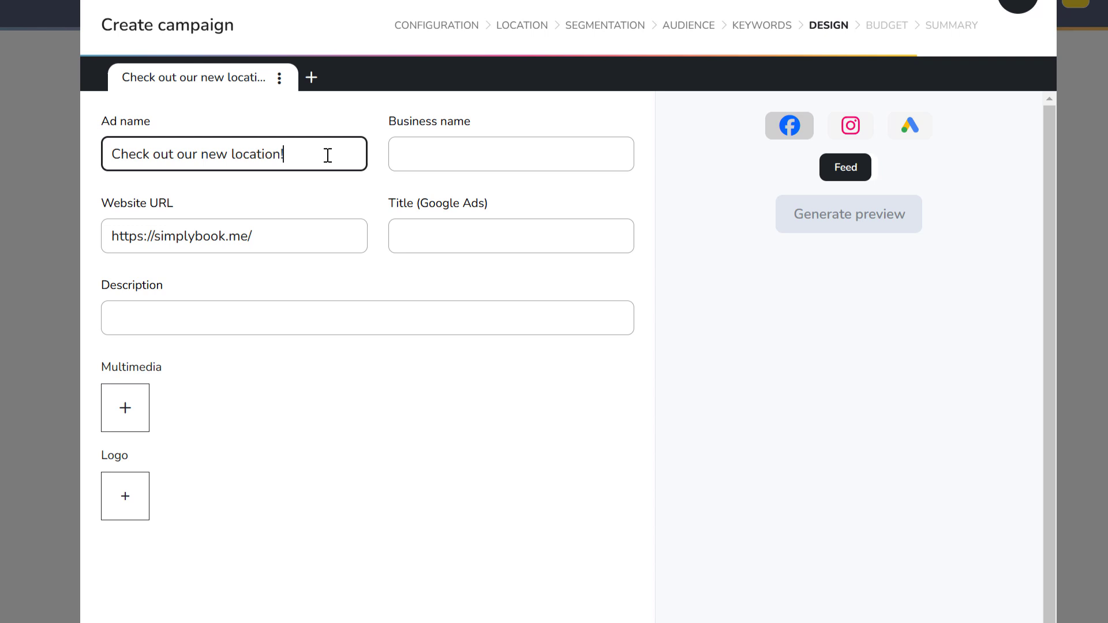
{"action": "left_click", "coordinate": [425, 156]}
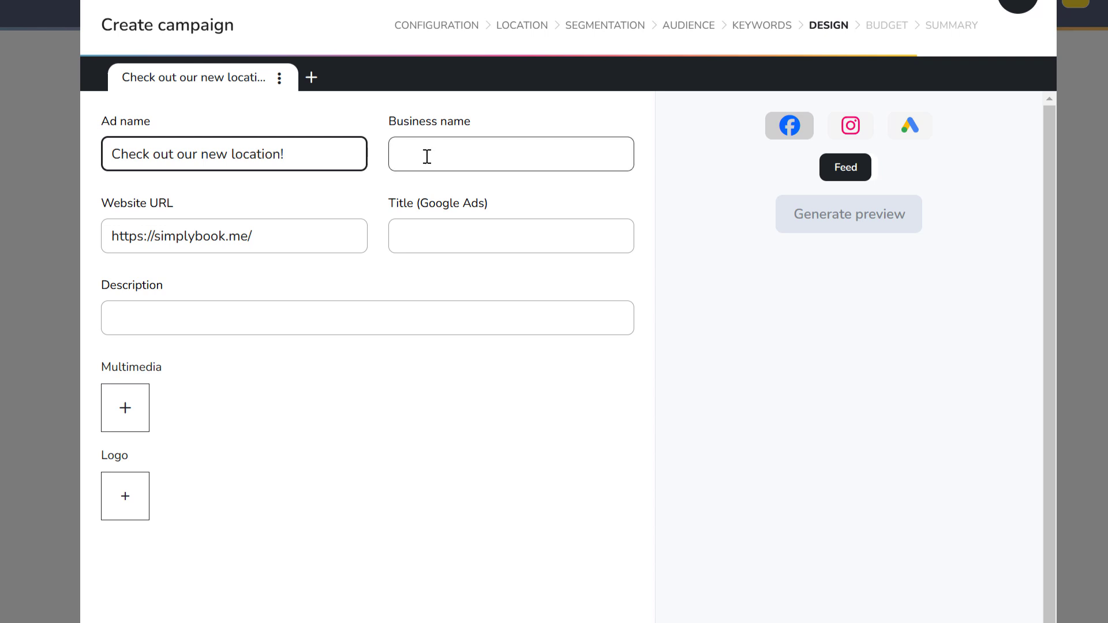
{"action": "type", "text": "SimplyBook.me"}
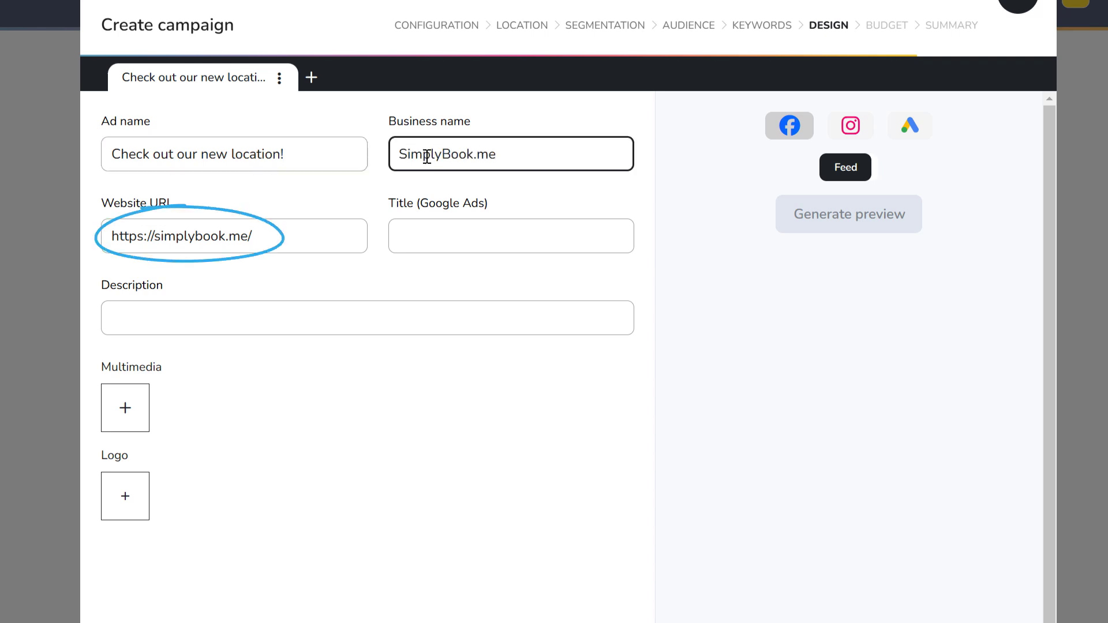
{"action": "left_click", "coordinate": [345, 159]}
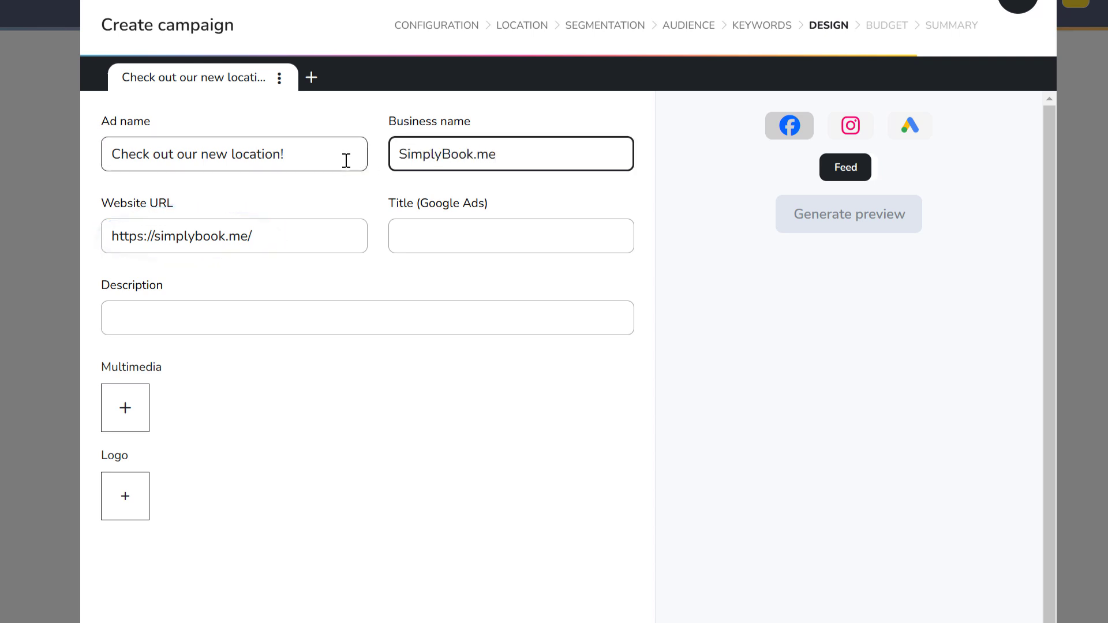
Step: Reuse the ad name as the Google Ads title and set the description to "Come visit our new salon in New York!"
{"action": "triple_click", "coordinate": [337, 165]}
{"action": "key", "text": "ctrl+c"}
{"action": "left_click", "coordinate": [425, 232]}
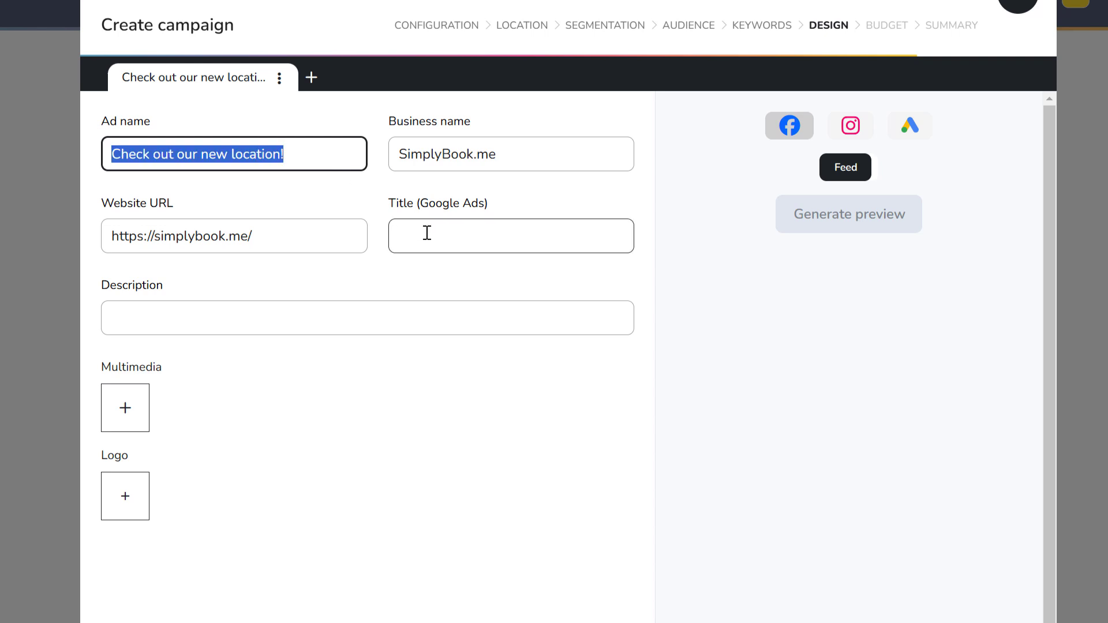
{"action": "key", "text": "ctrl+v"}
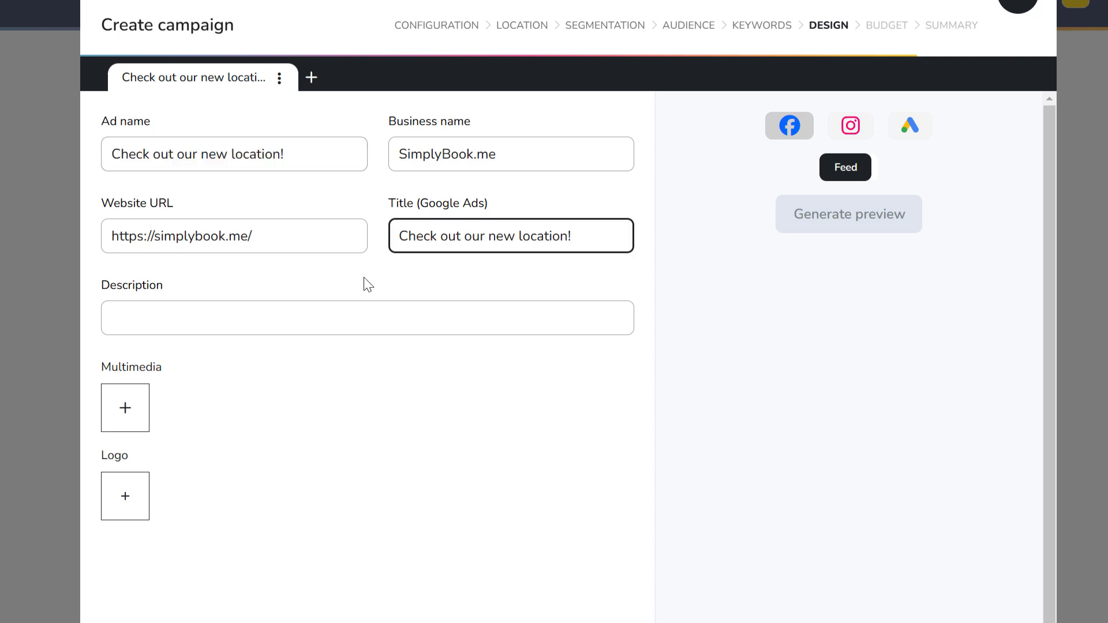
{"action": "left_click", "coordinate": [307, 317]}
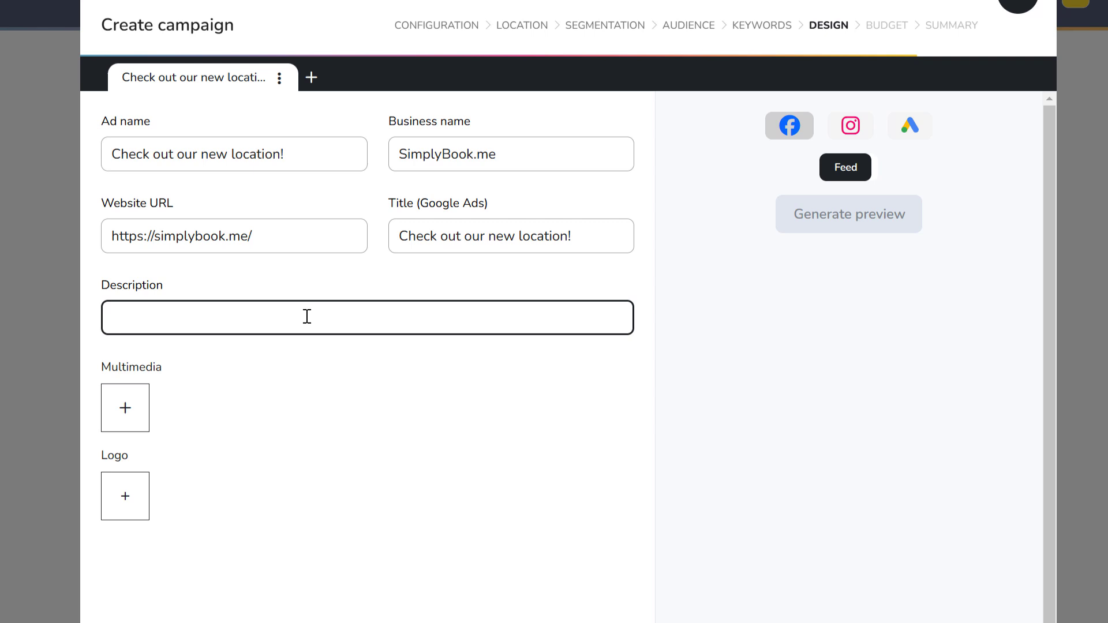
{"action": "type", "text": "Come visit our new salo"}
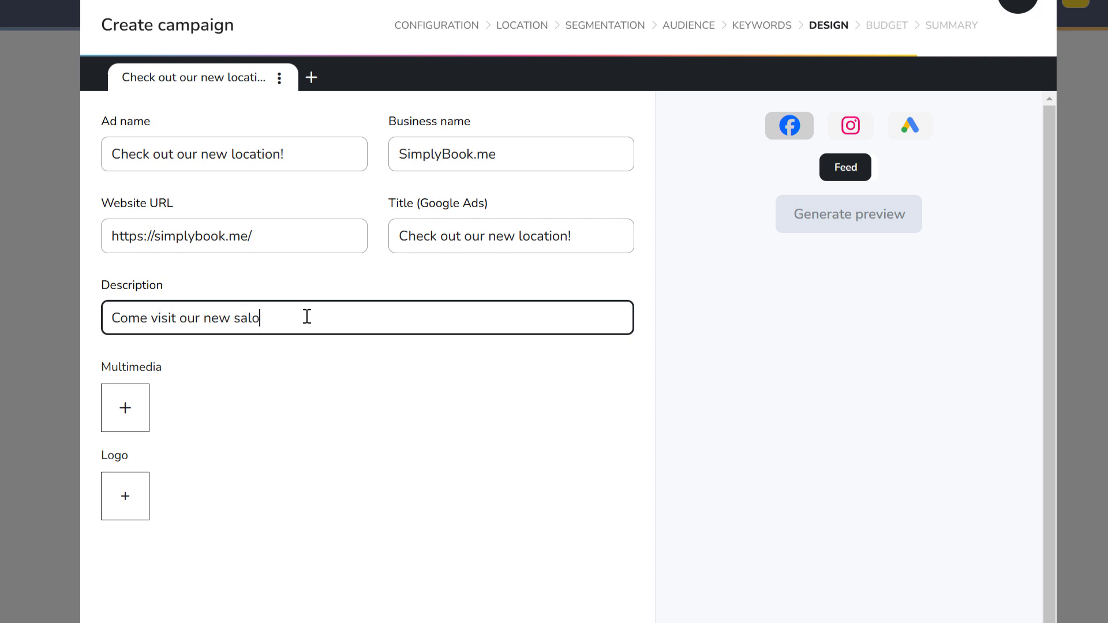
{"action": "type", "text": "n in New York!"}
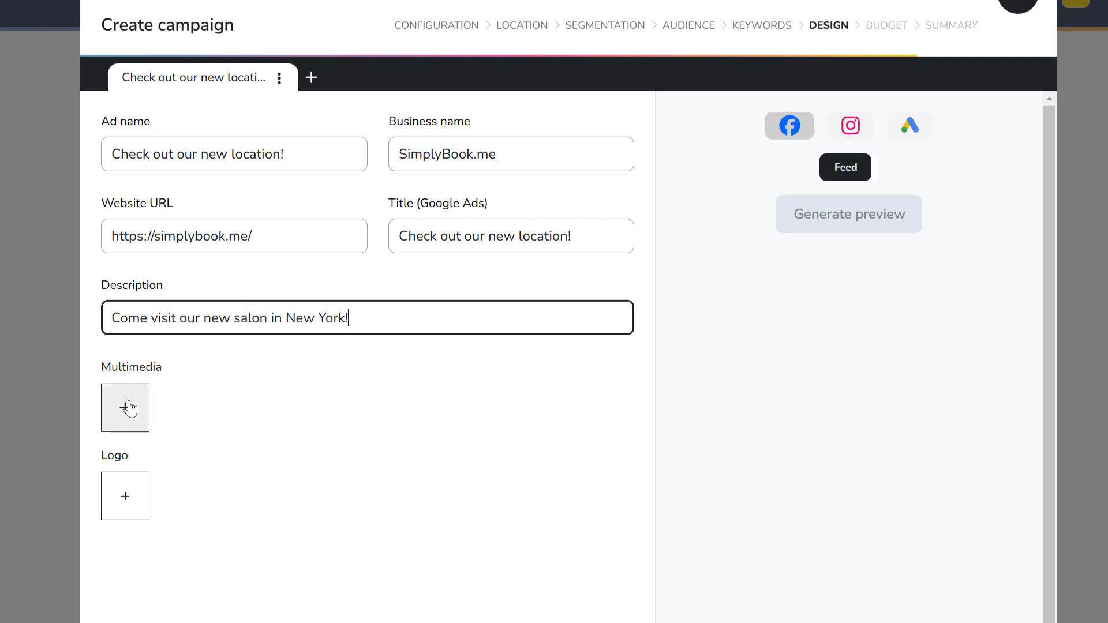
Step: Search the stock images for "beauty" and add the photo of a bare shoulder with a yellow flower to the ad's multimedia
{"action": "left_click", "coordinate": [129, 407]}
{"action": "left_click", "coordinate": [186, 361]}
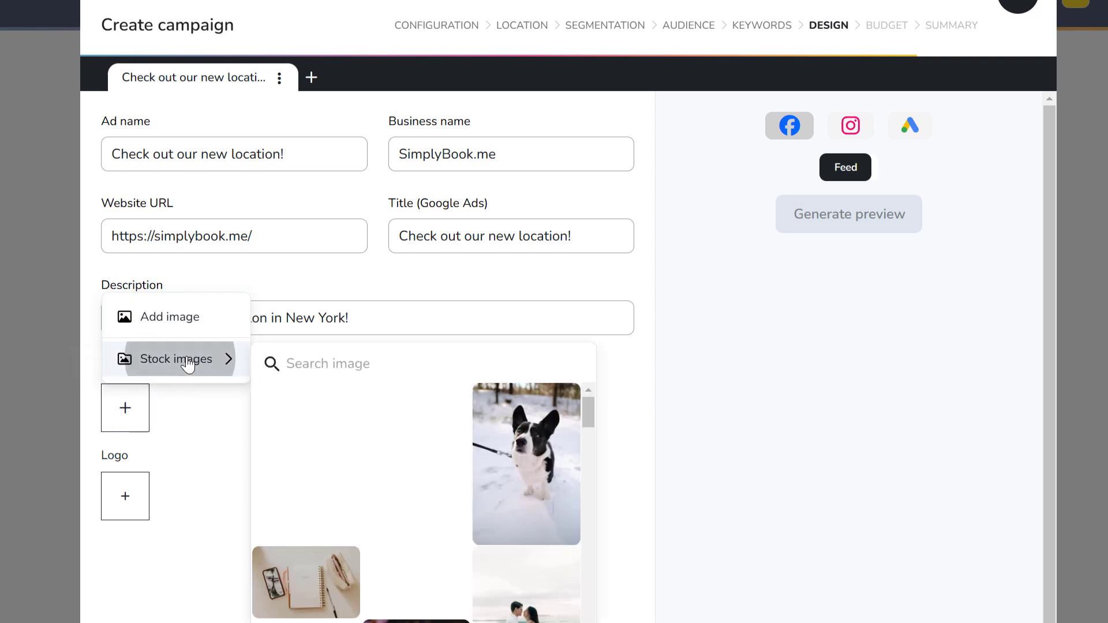
{"action": "left_click", "coordinate": [325, 360]}
{"action": "type", "text": "beauty"}
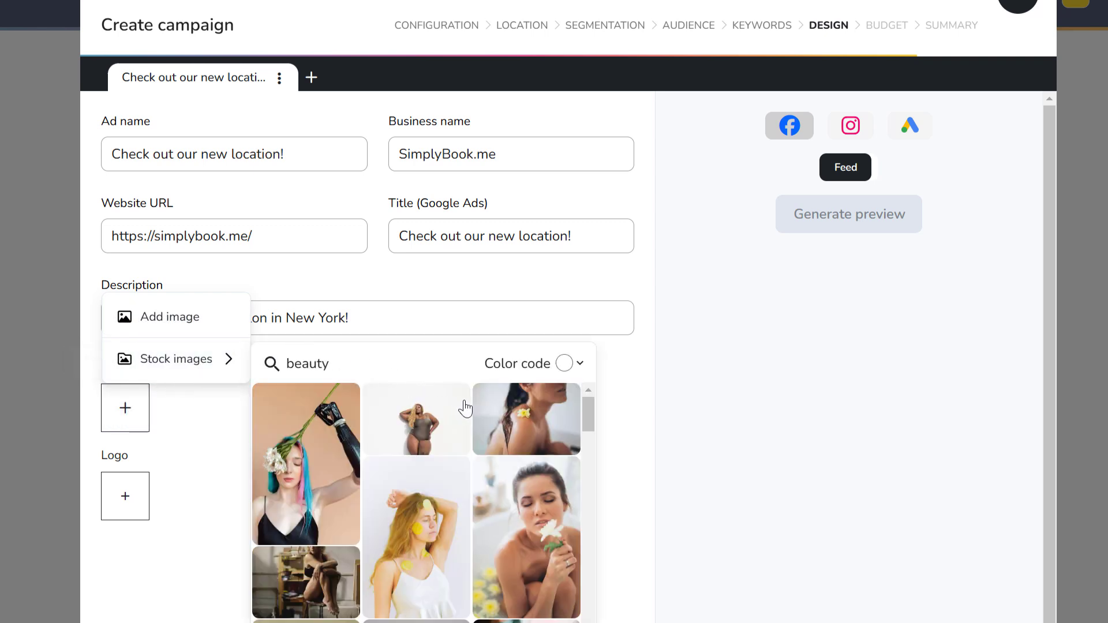
{"action": "left_click", "coordinate": [508, 415]}
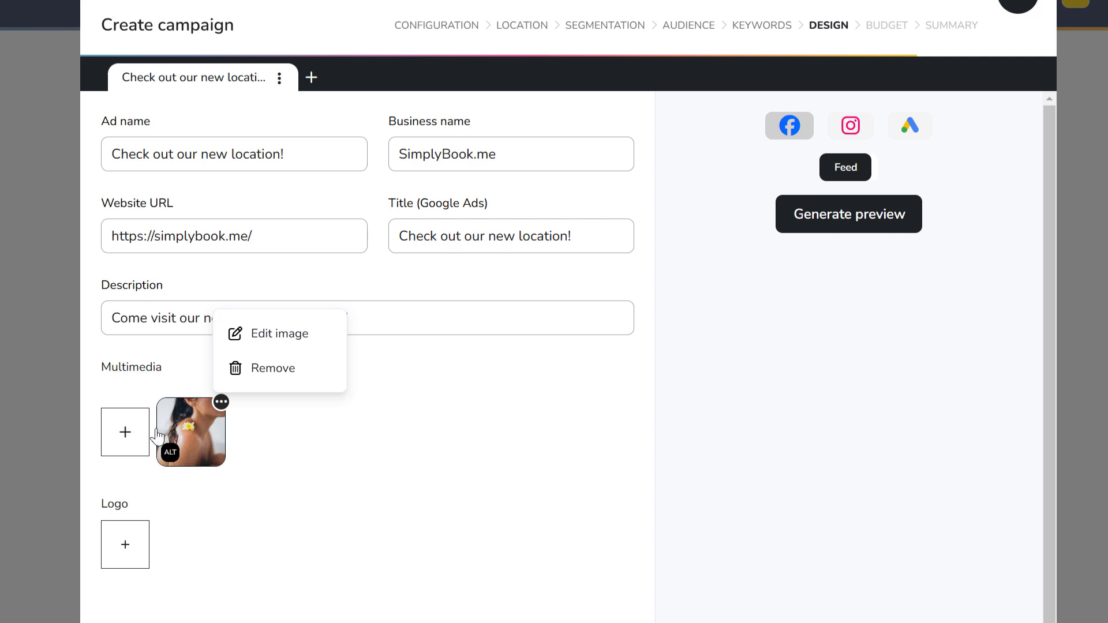
Step: Search the stock images for "spa" and add the facial treatment photo as the ad's second multimedia image
{"action": "left_click", "coordinate": [125, 436]}
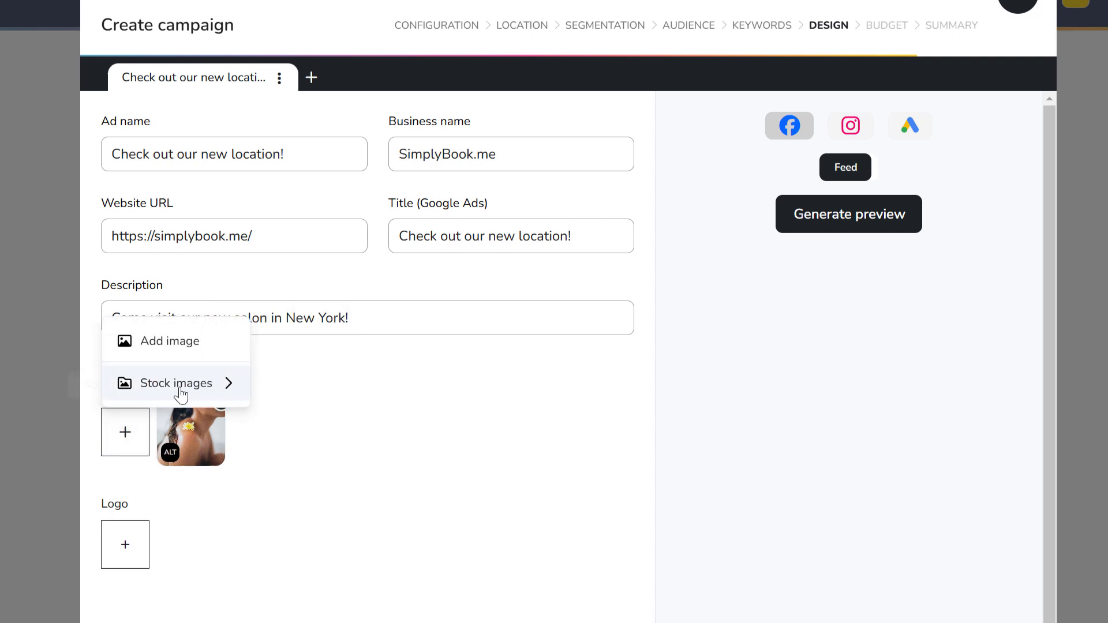
{"action": "mouse_move", "coordinate": [178, 387]}
{"action": "double_click", "coordinate": [294, 374]}
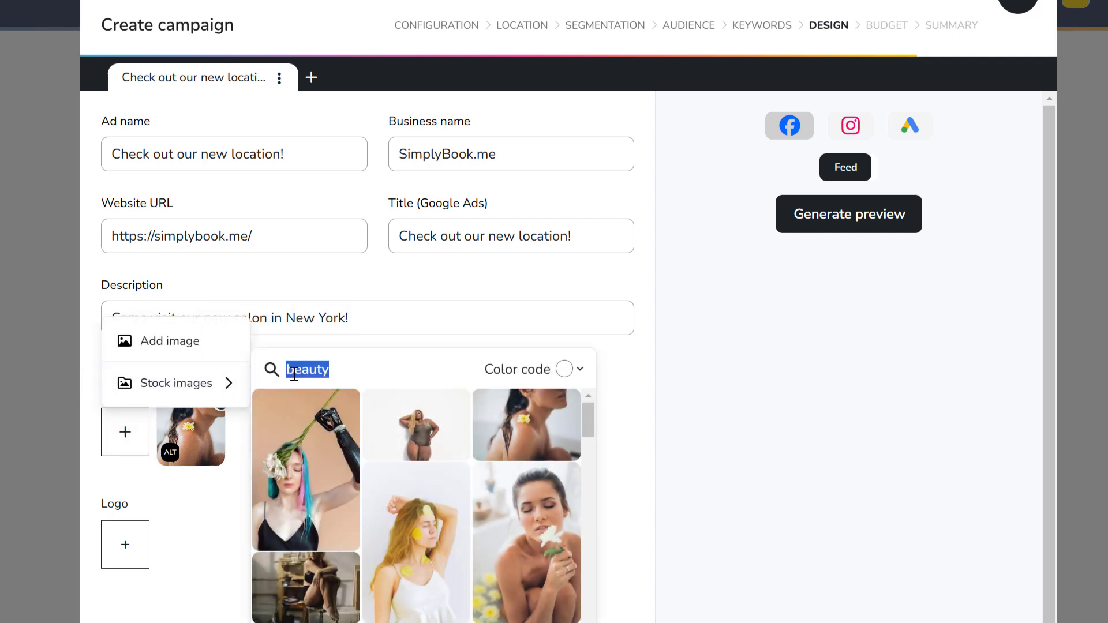
{"action": "type", "text": "spa"}
{"action": "left_click", "coordinate": [306, 422]}
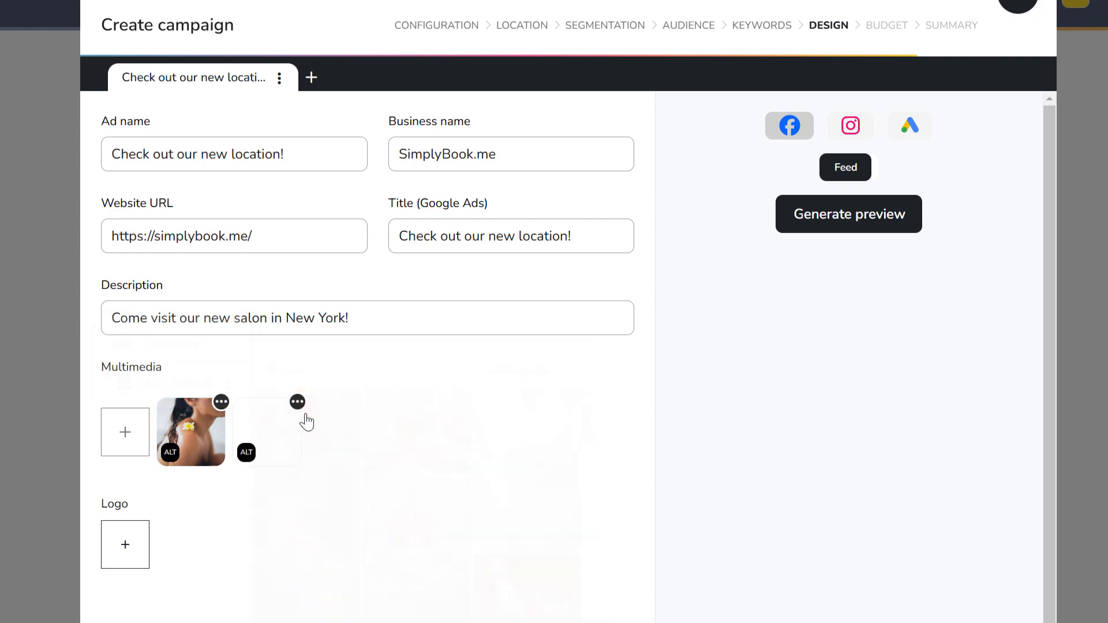
Step: Upload SB Square.png from the computer as the ad's logo
{"action": "left_click", "coordinate": [130, 542]}
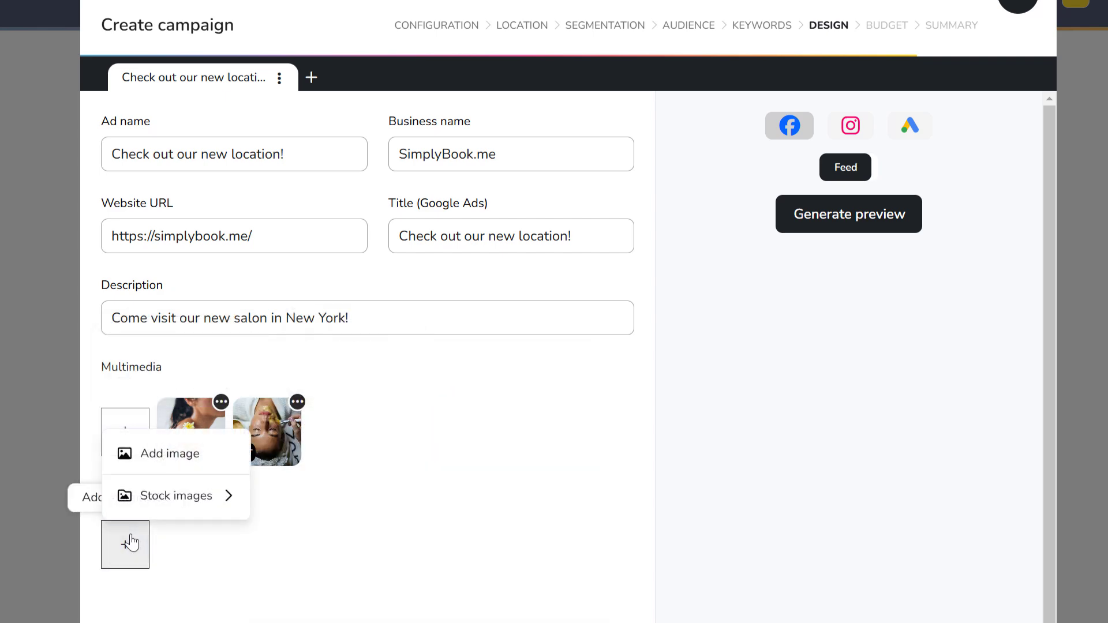
{"action": "left_click", "coordinate": [187, 452]}
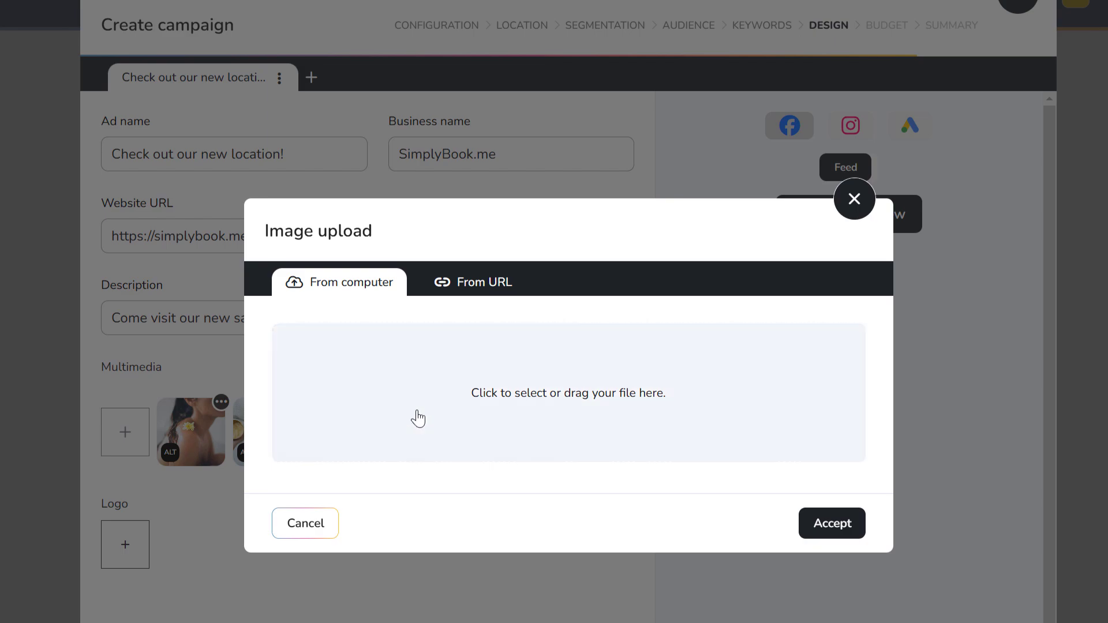
{"action": "left_click", "coordinate": [440, 413]}
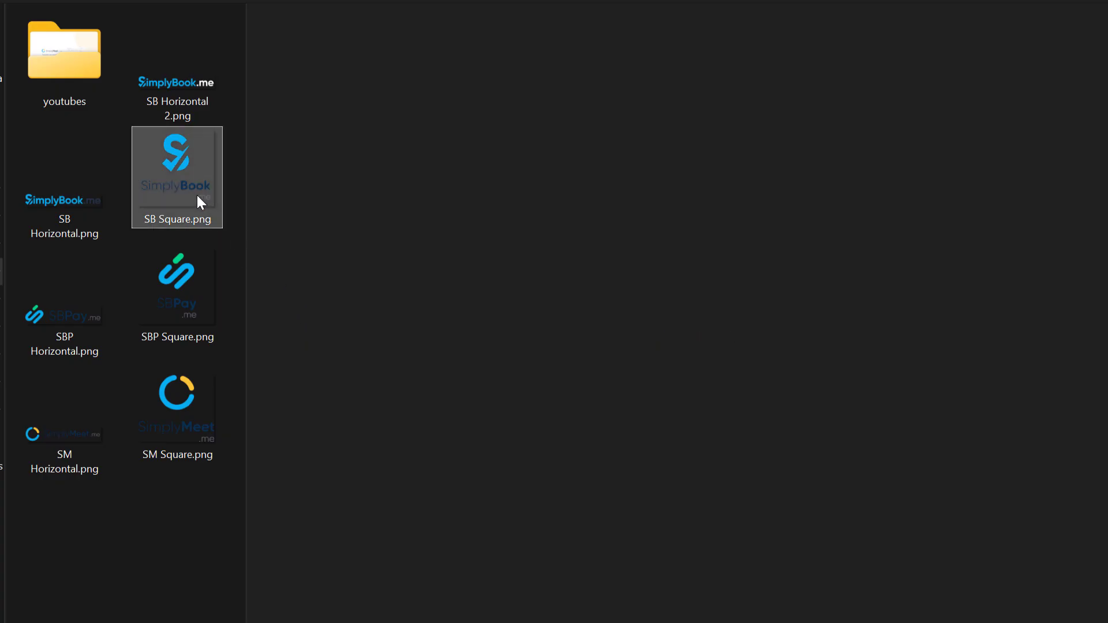
{"action": "double_click", "coordinate": [196, 195]}
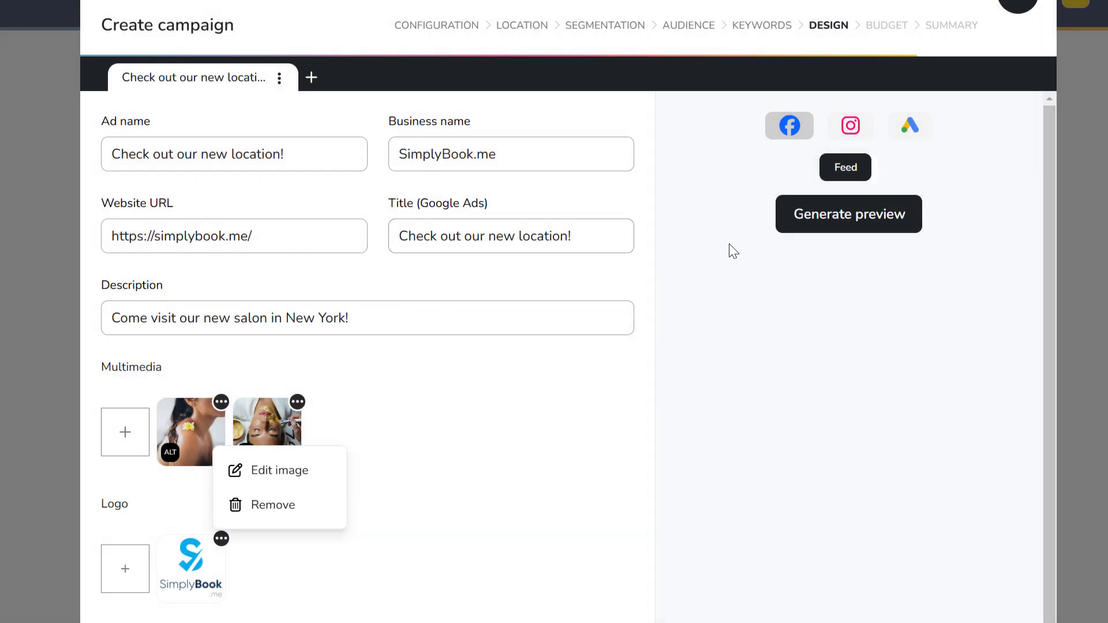
Step: Generate the ad preview, check its Facebook and Google Ads versions, and continue to the budget settings
{"action": "left_click", "coordinate": [819, 228]}
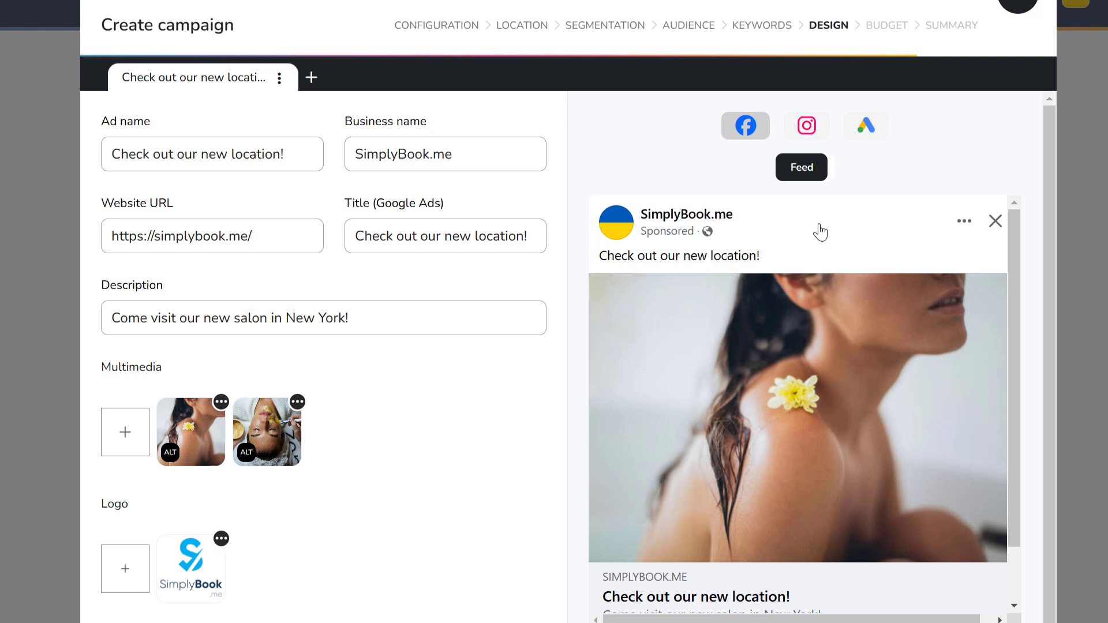
{"action": "left_click", "coordinate": [865, 128]}
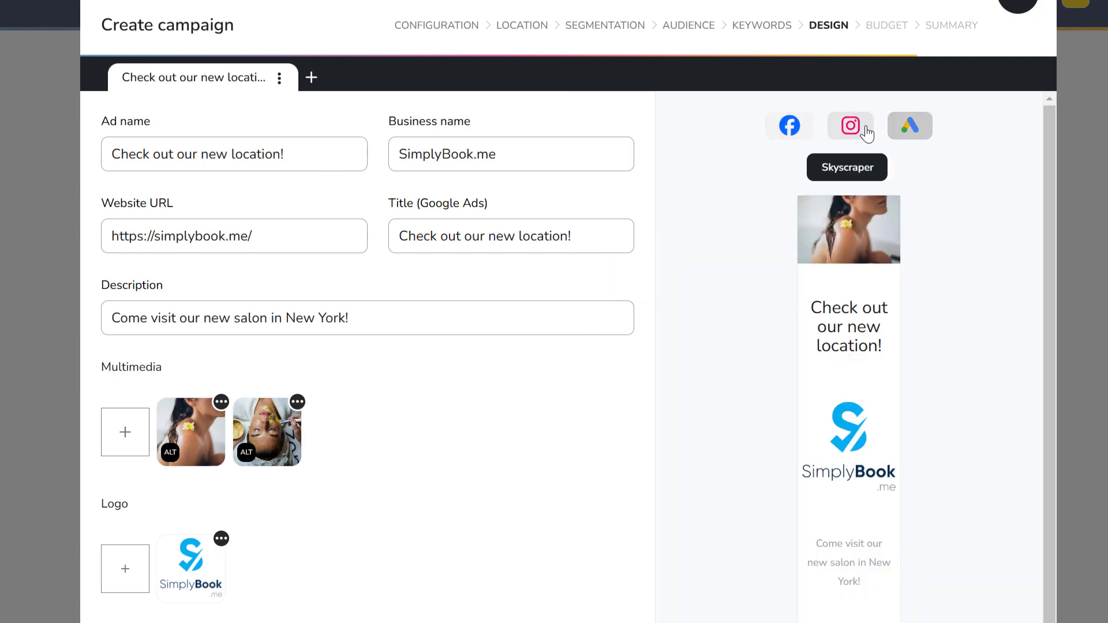
{"action": "scroll", "coordinate": [923, 346], "scroll_direction": "down", "scroll_amount": 4}
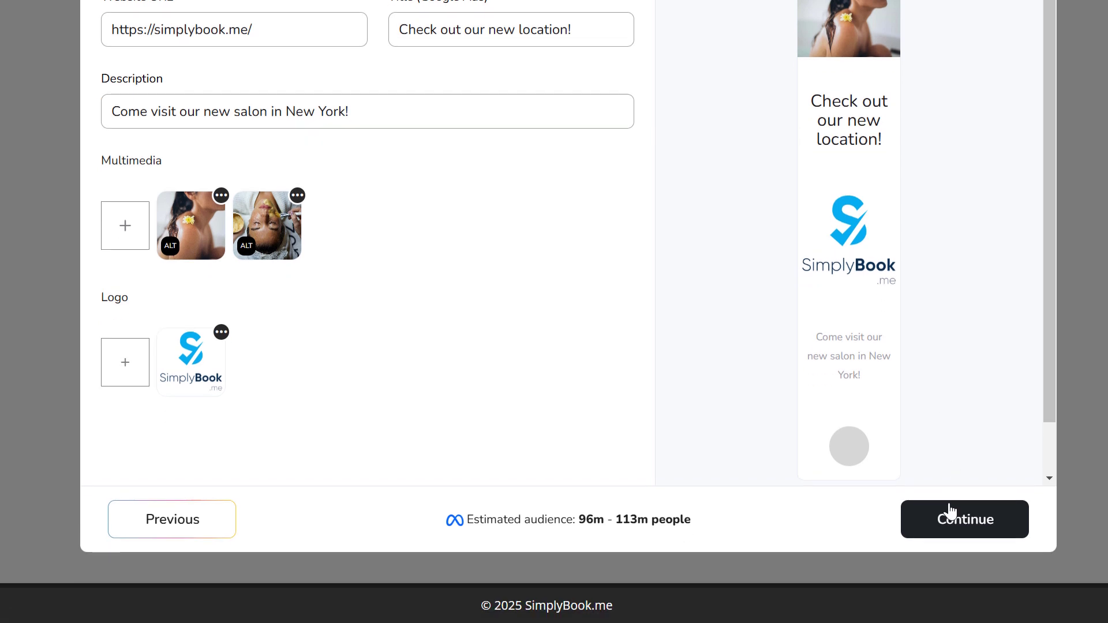
{"action": "left_click", "coordinate": [948, 519]}
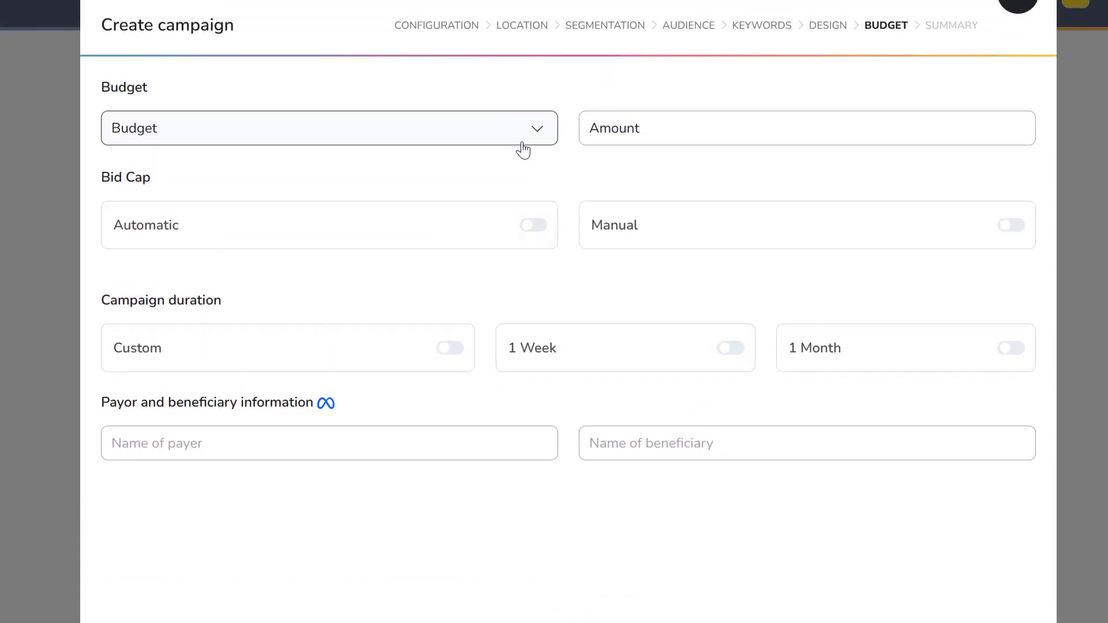
Step: Set a daily campaign budget with an amount of 10
{"action": "left_click", "coordinate": [523, 149]}
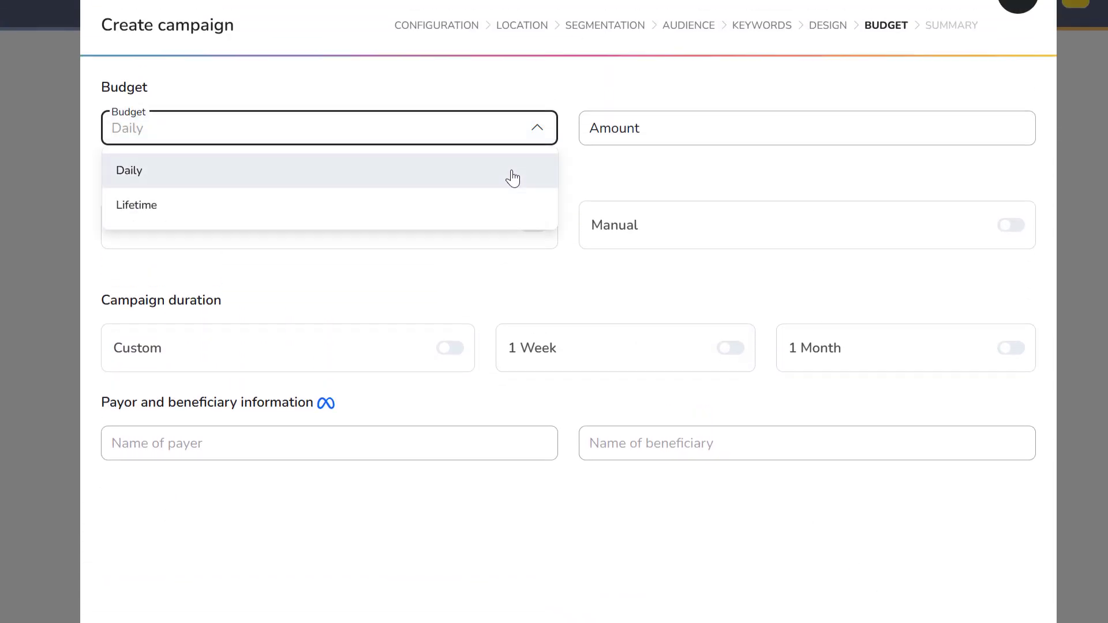
{"action": "left_click", "coordinate": [507, 177]}
{"action": "left_click", "coordinate": [657, 132]}
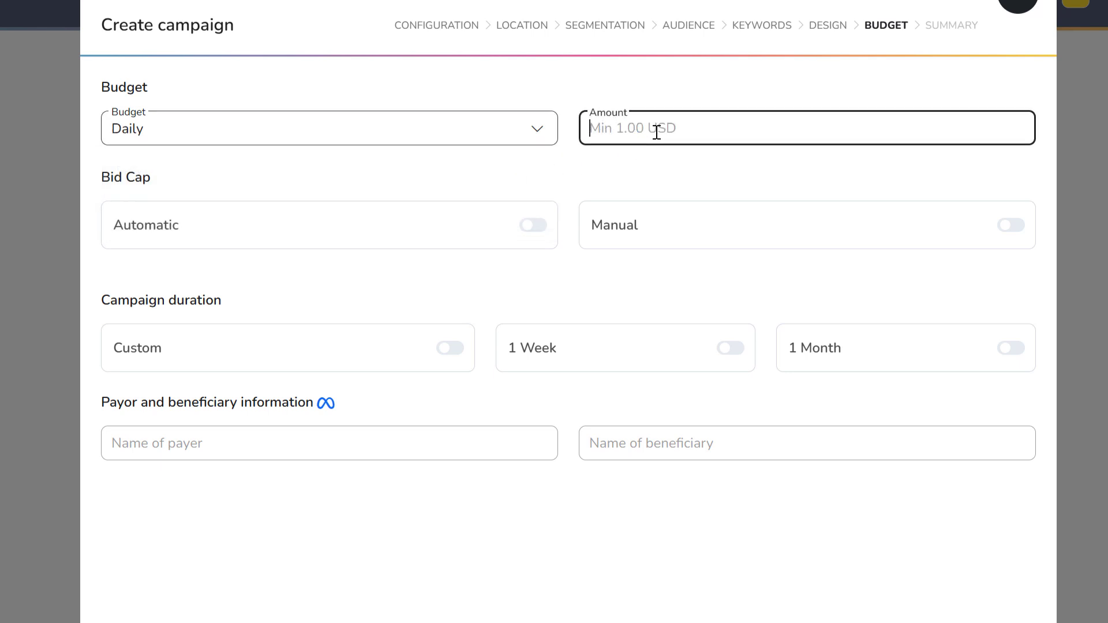
{"action": "type", "text": "10"}
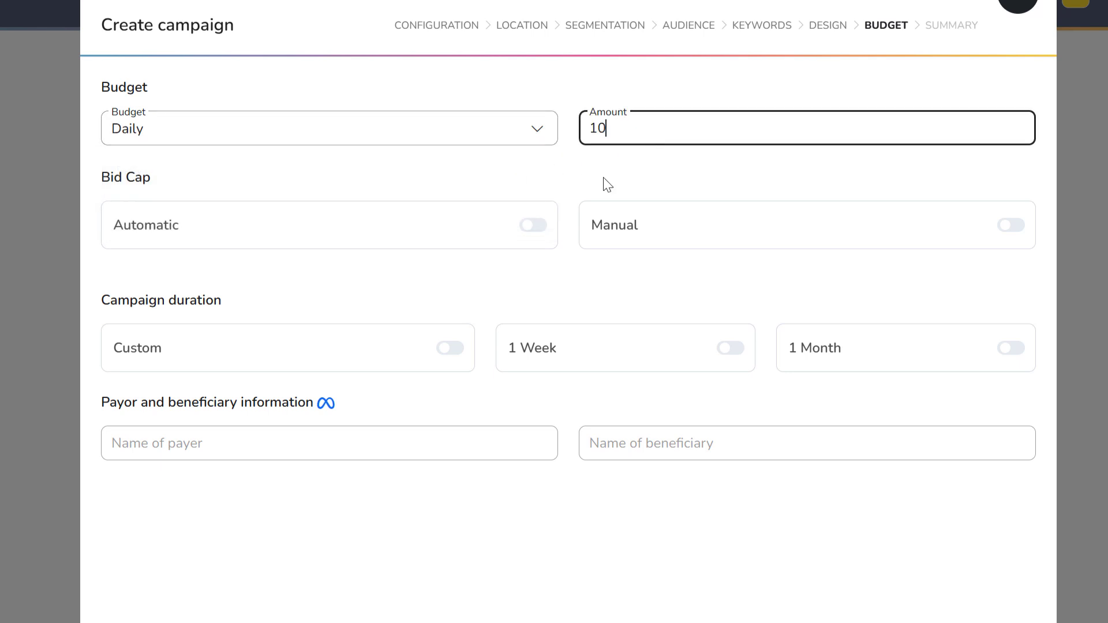
Step: Use an automatic bid cap with the Maximize Conversions strategy and set the campaign duration to 1 month
{"action": "left_click", "coordinate": [538, 229]}
{"action": "left_click", "coordinate": [534, 269]}
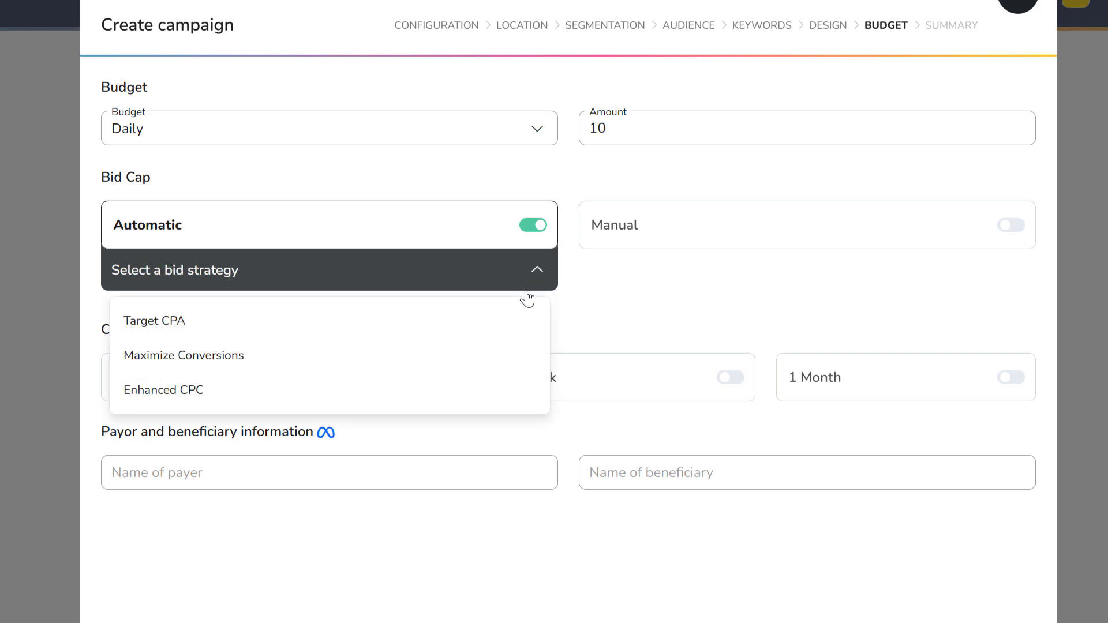
{"action": "left_click", "coordinate": [501, 357]}
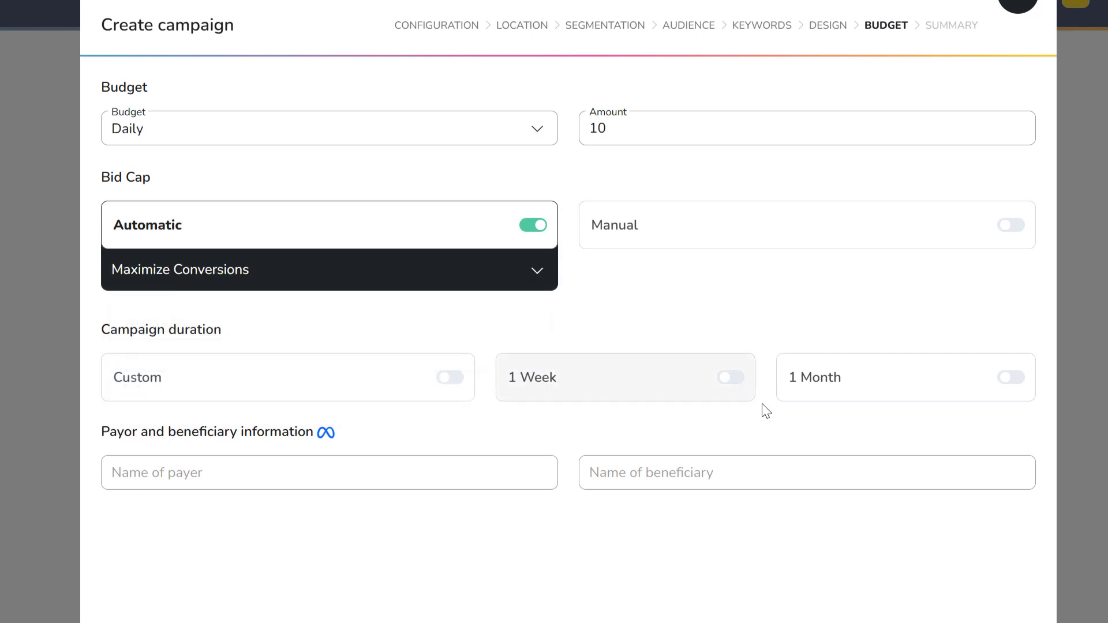
{"action": "left_click", "coordinate": [1000, 388]}
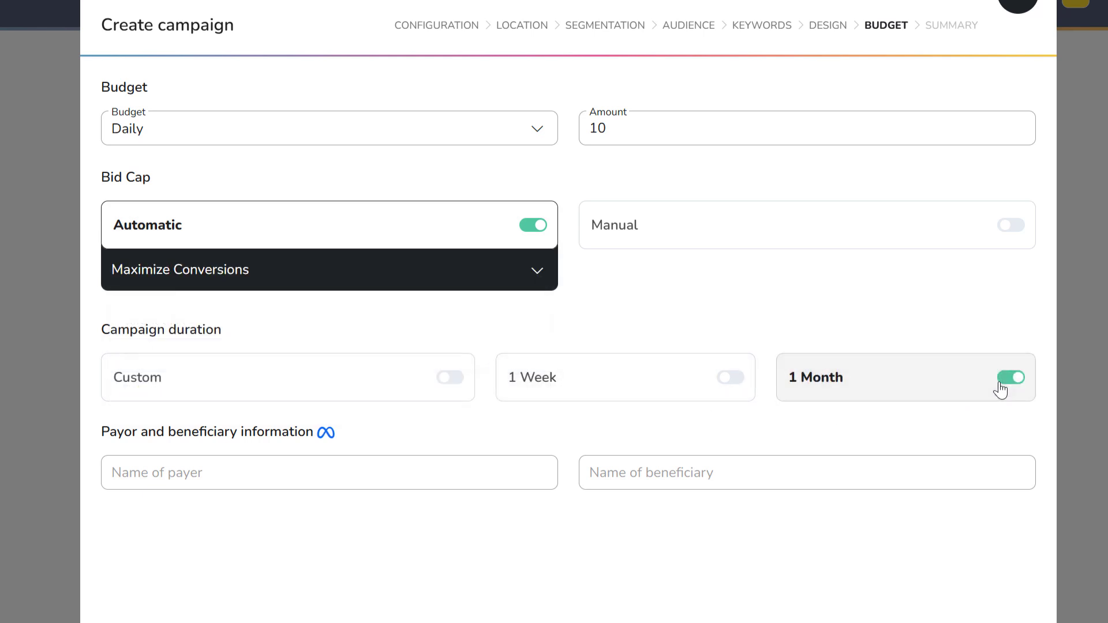
Step: Enter the payer's and beneficiary's full names for Meta and continue to the campaign summary
{"action": "left_click", "coordinate": [515, 471]}
{"action": "type", "text": "John Smith"}
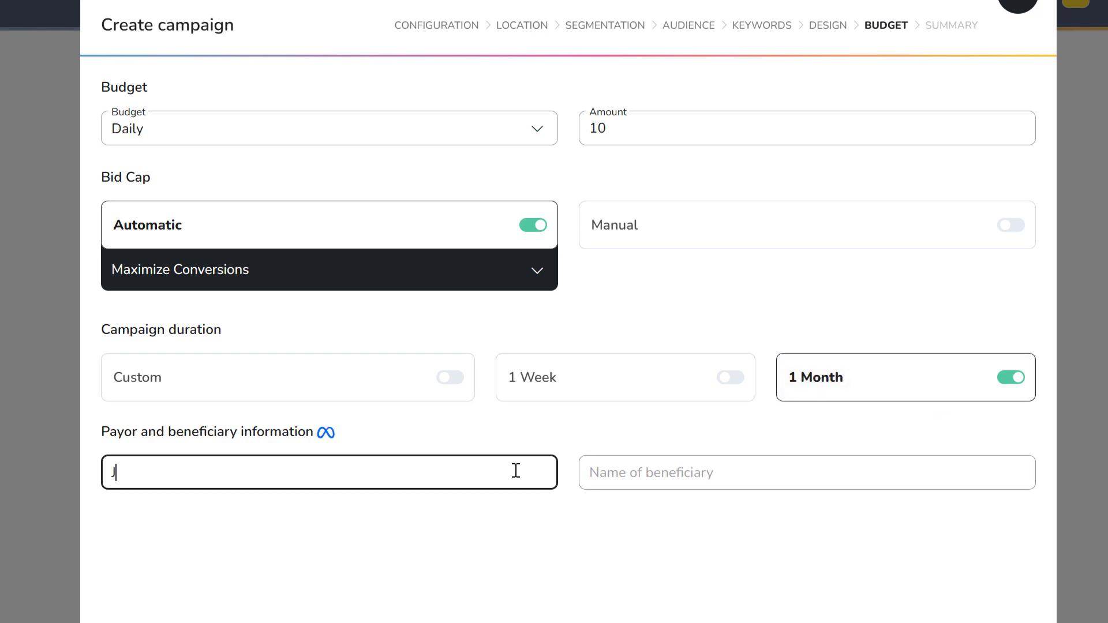
{"action": "key", "text": "Tab"}
{"action": "type", "text": "John Smith"}
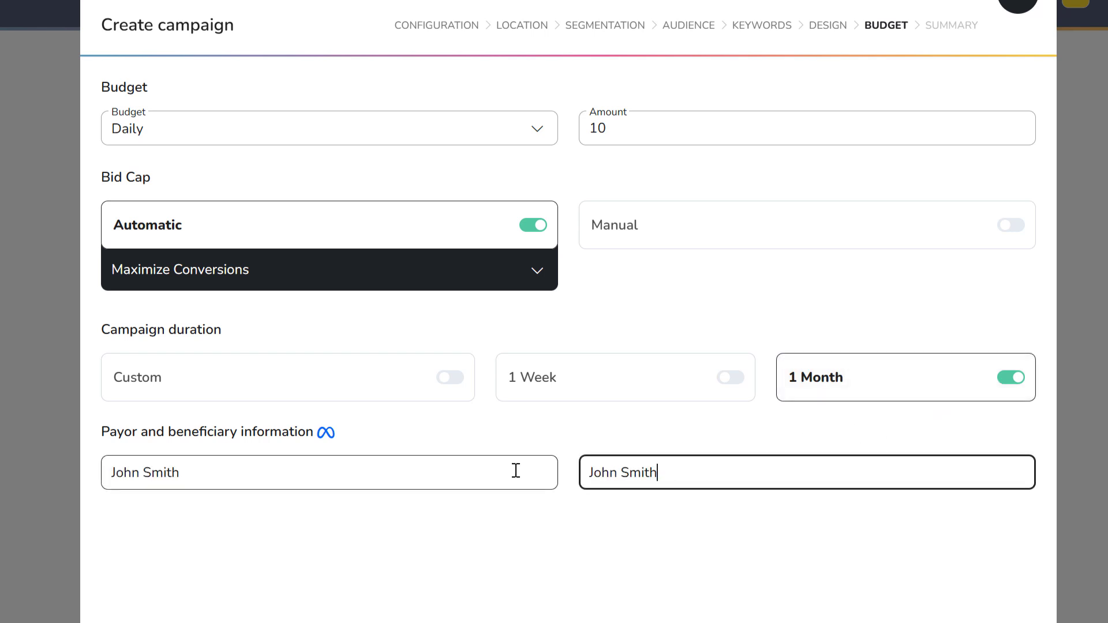
{"action": "left_click", "coordinate": [858, 594]}
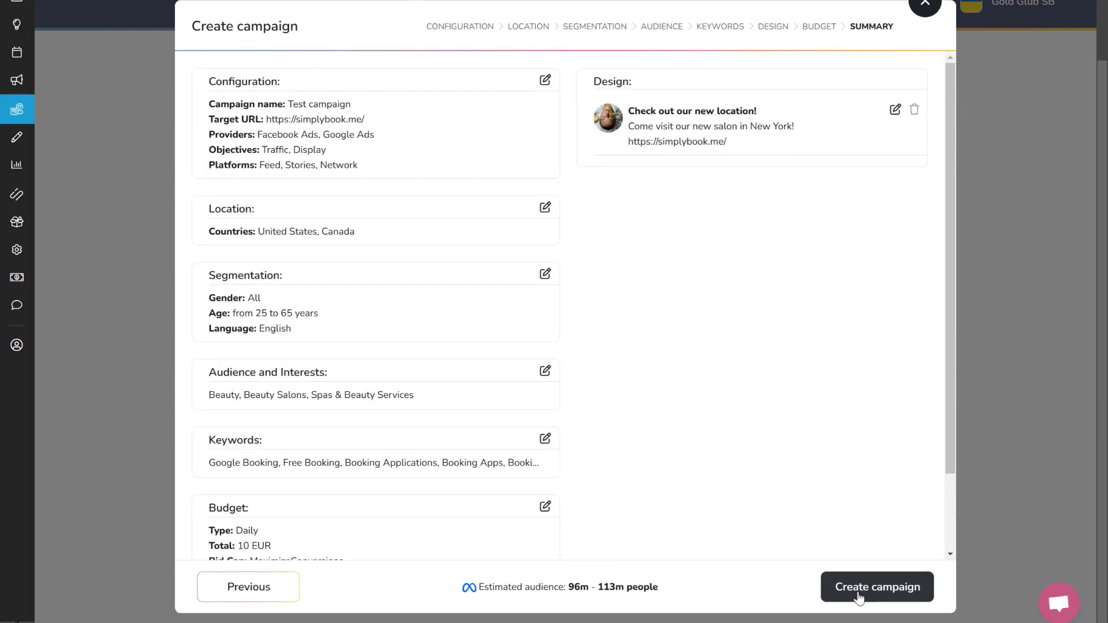
Step: Create the campaign from the summary, and open the social media analytics
{"action": "left_click", "coordinate": [858, 595]}
{"action": "left_click", "coordinate": [859, 597]}
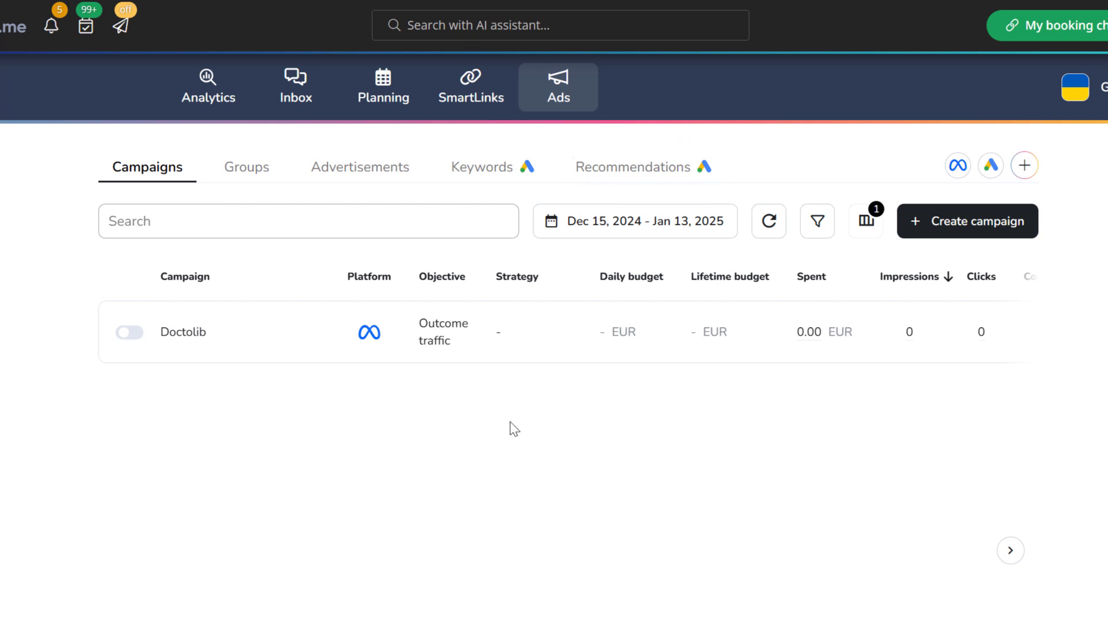
{"action": "left_click", "coordinate": [218, 103]}
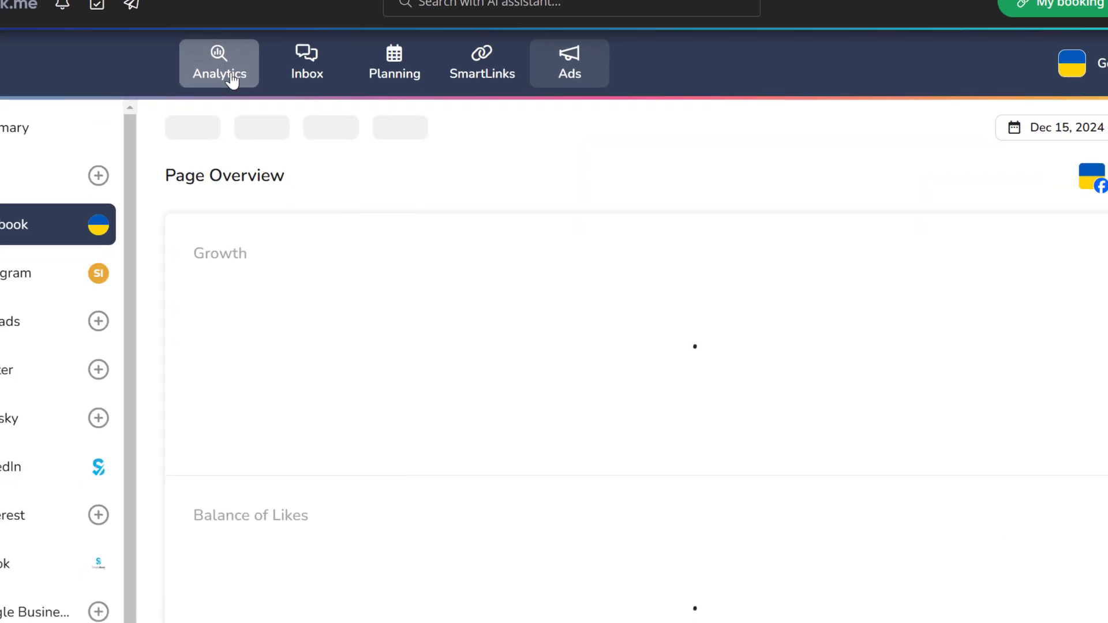